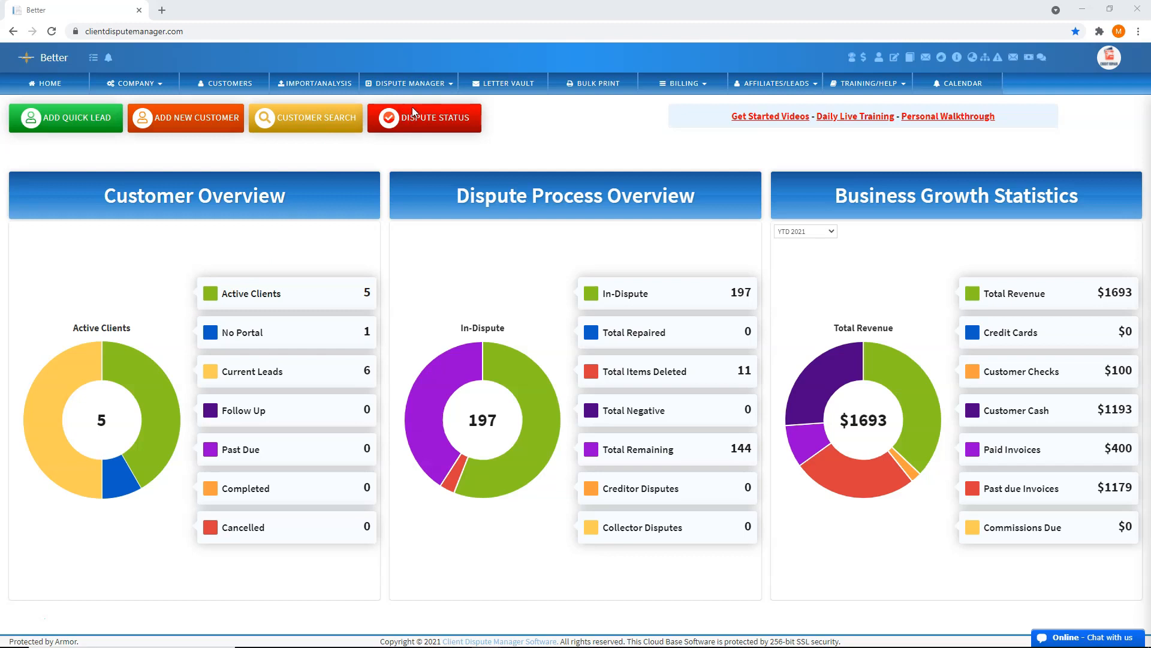
# Open the client's Dispute Status to reach the Dispute Process Credit Scores page
pyautogui.click(412, 114)
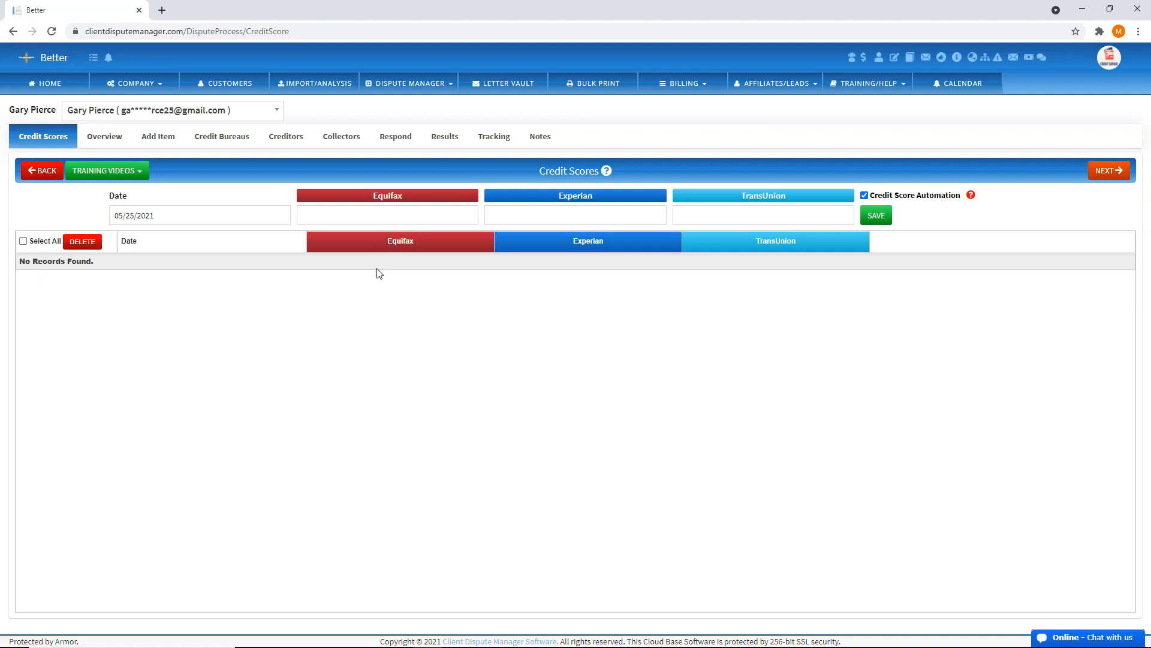
# Go to Credit Bureaus, then Add Item, to list the Bank $700.00 and Finance $1,800.00 accounts
pyautogui.click(238, 137)
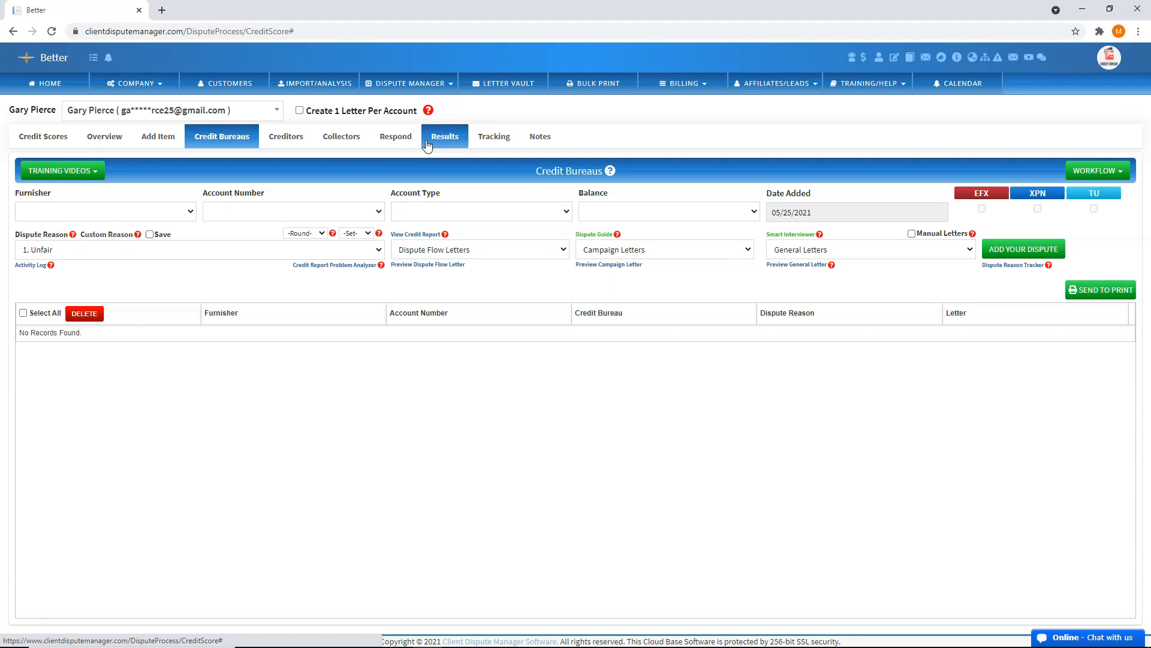
pyautogui.click(144, 138)
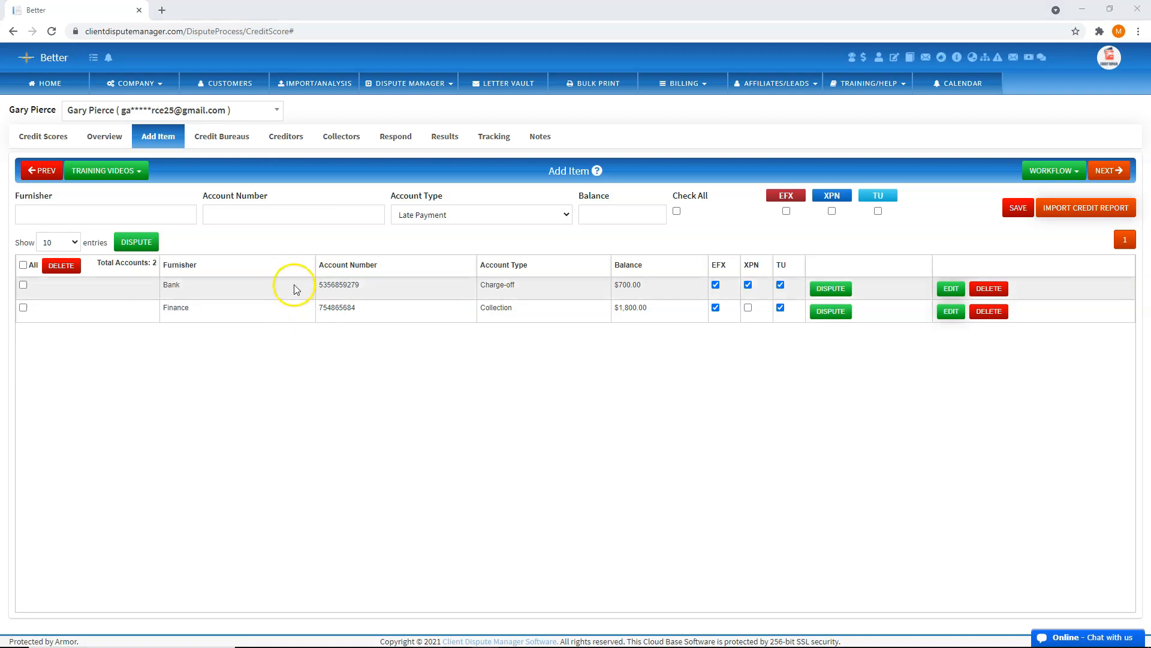
# Mark the Bank and Finance accounts In-Dispute, then go to the Credit Bureaus page
pyautogui.click(128, 171)
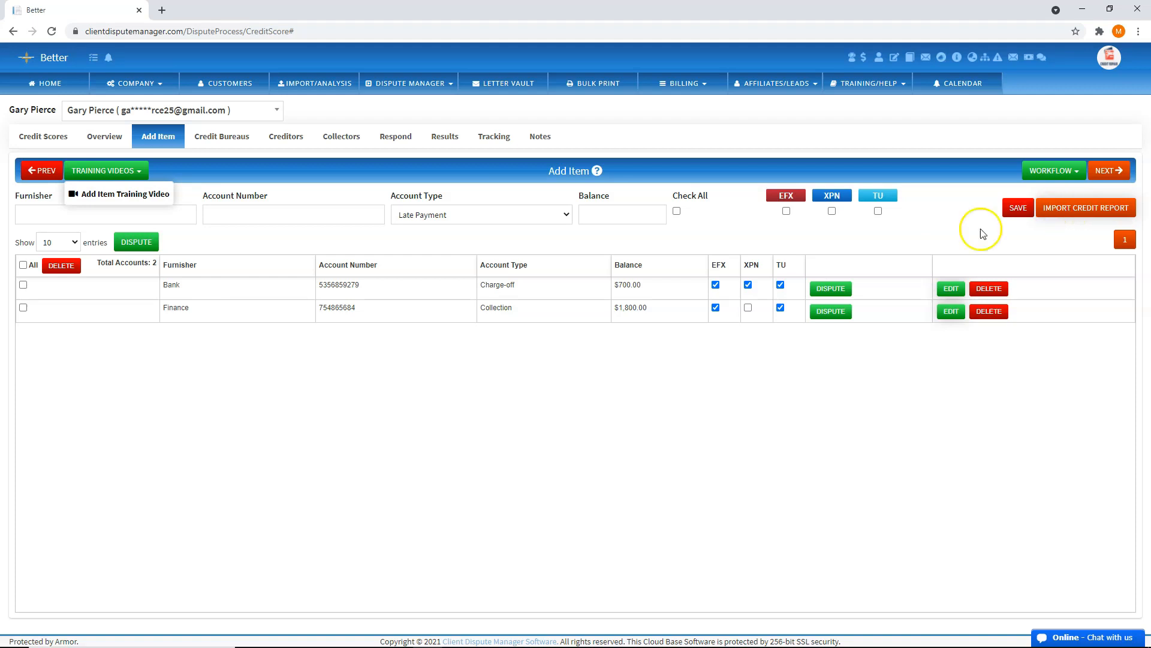
pyautogui.click(634, 418)
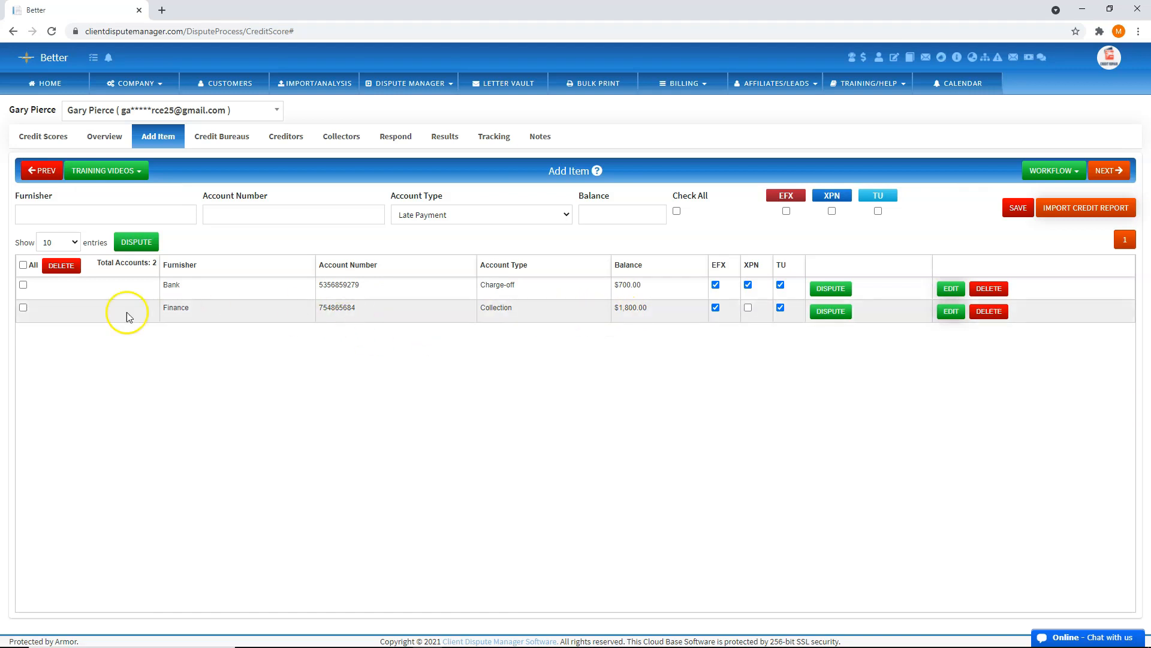
pyautogui.click(22, 286)
pyautogui.click(23, 308)
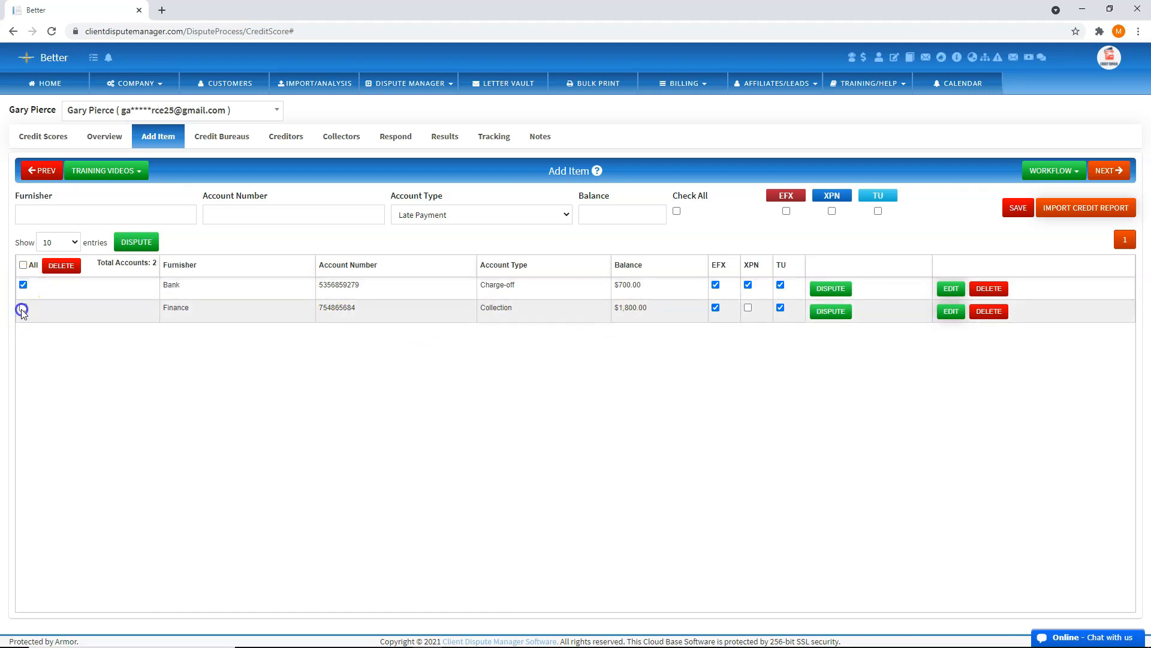
pyautogui.click(830, 289)
pyautogui.click(831, 311)
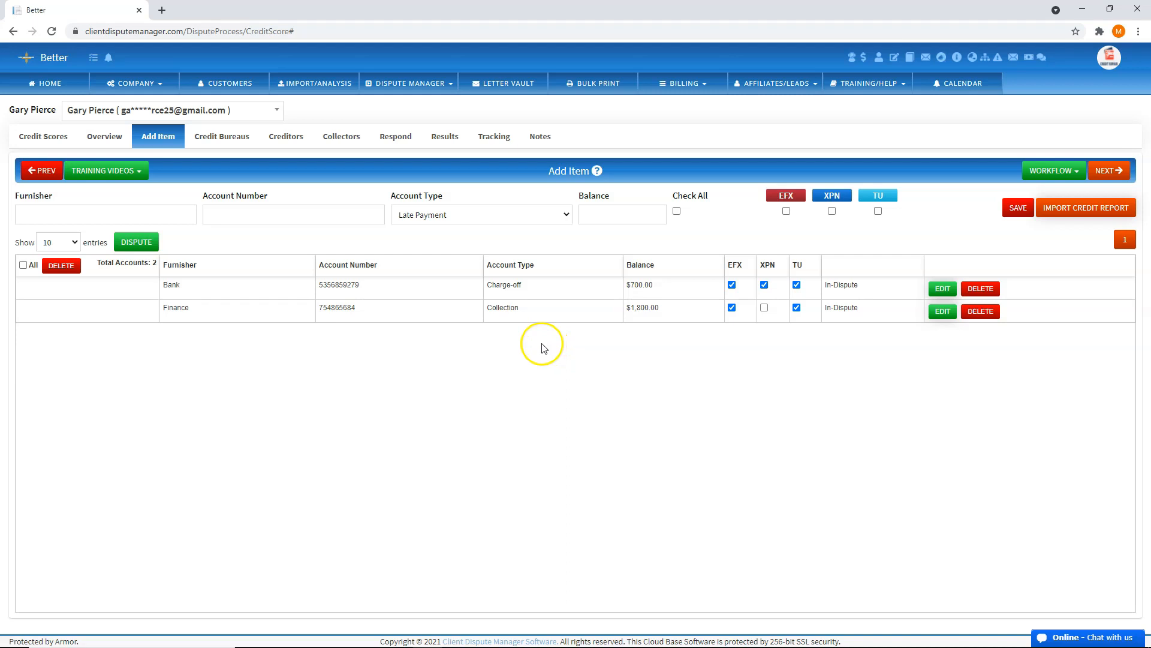
pyautogui.click(230, 146)
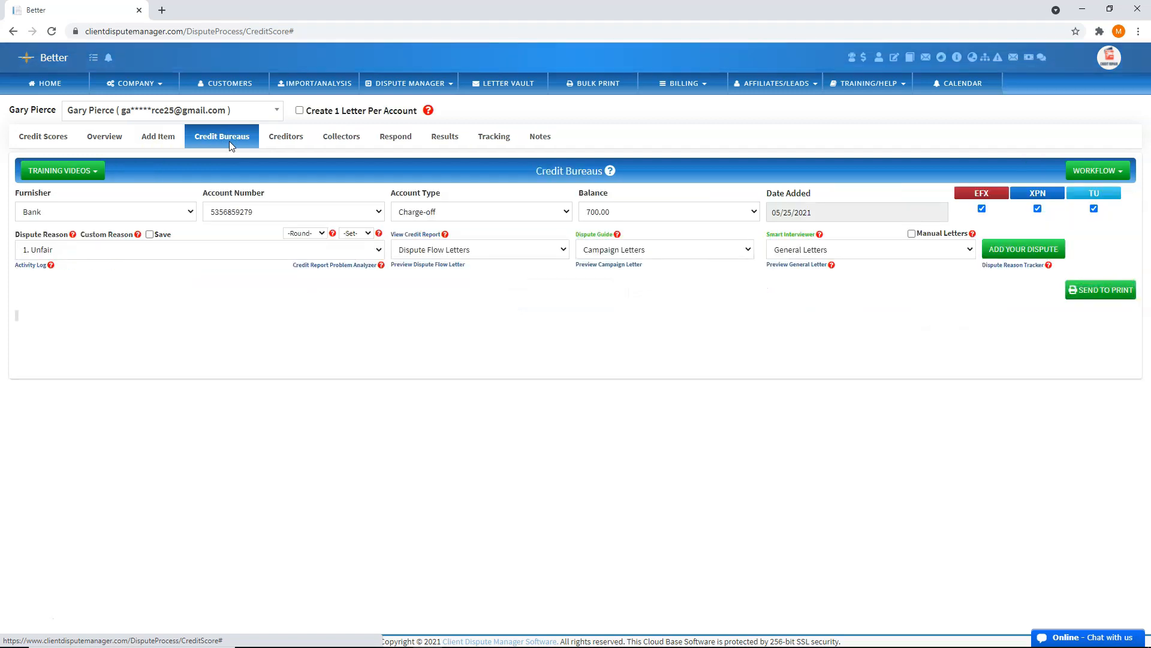
pyautogui.click(94, 168)
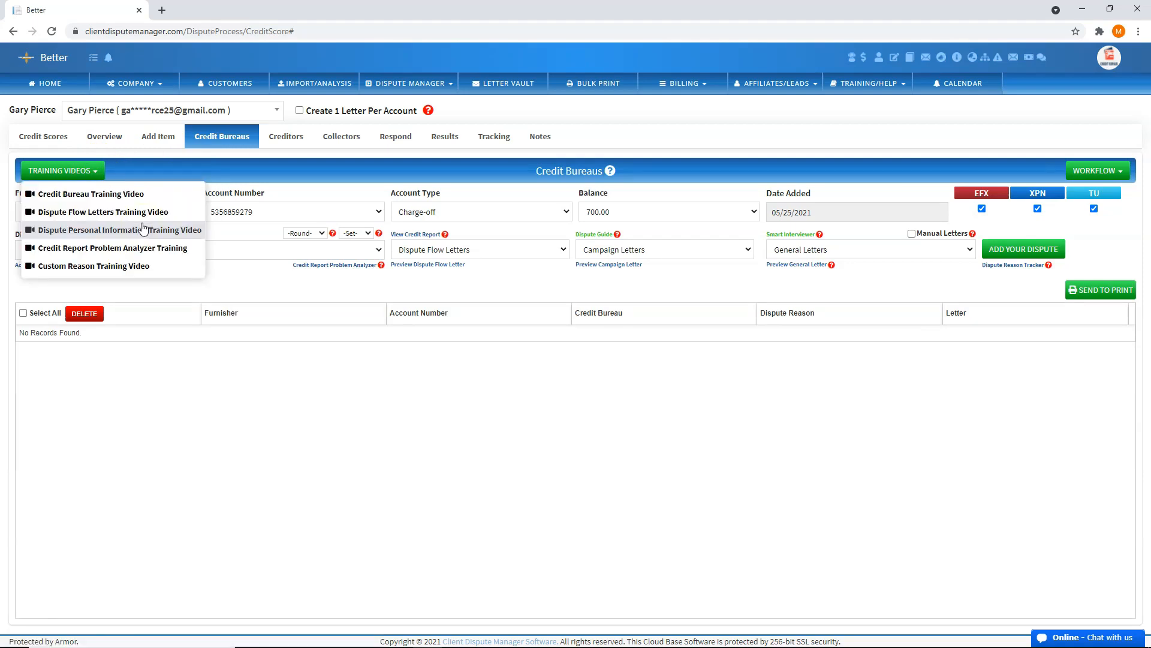
pyautogui.click(322, 421)
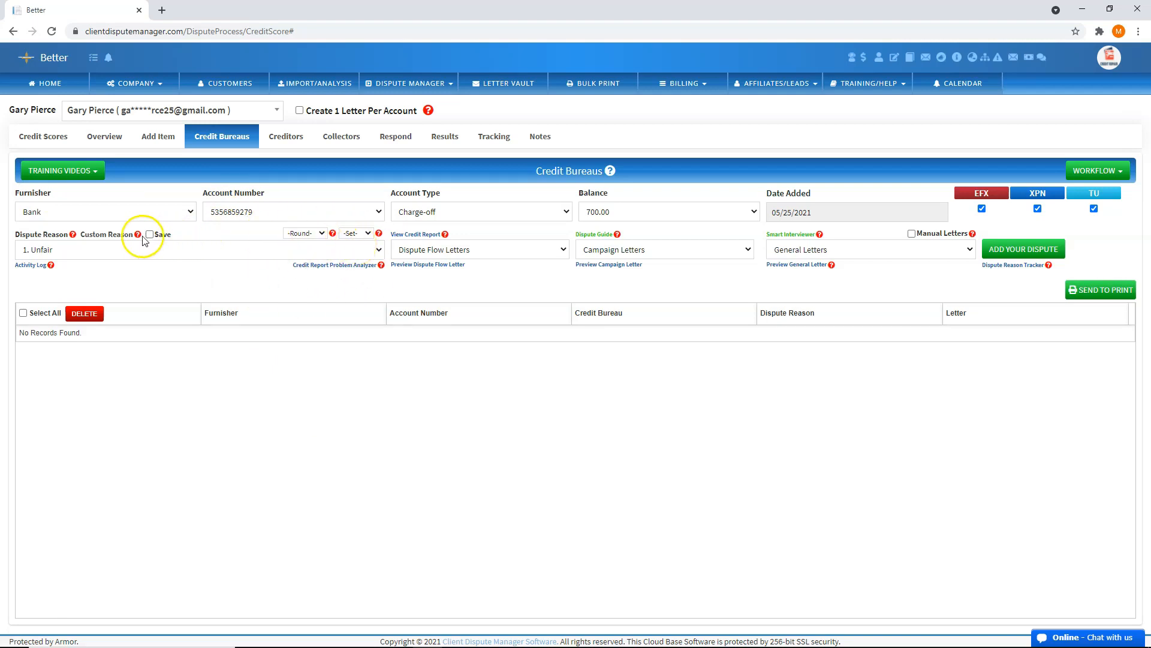
pyautogui.click(167, 215)
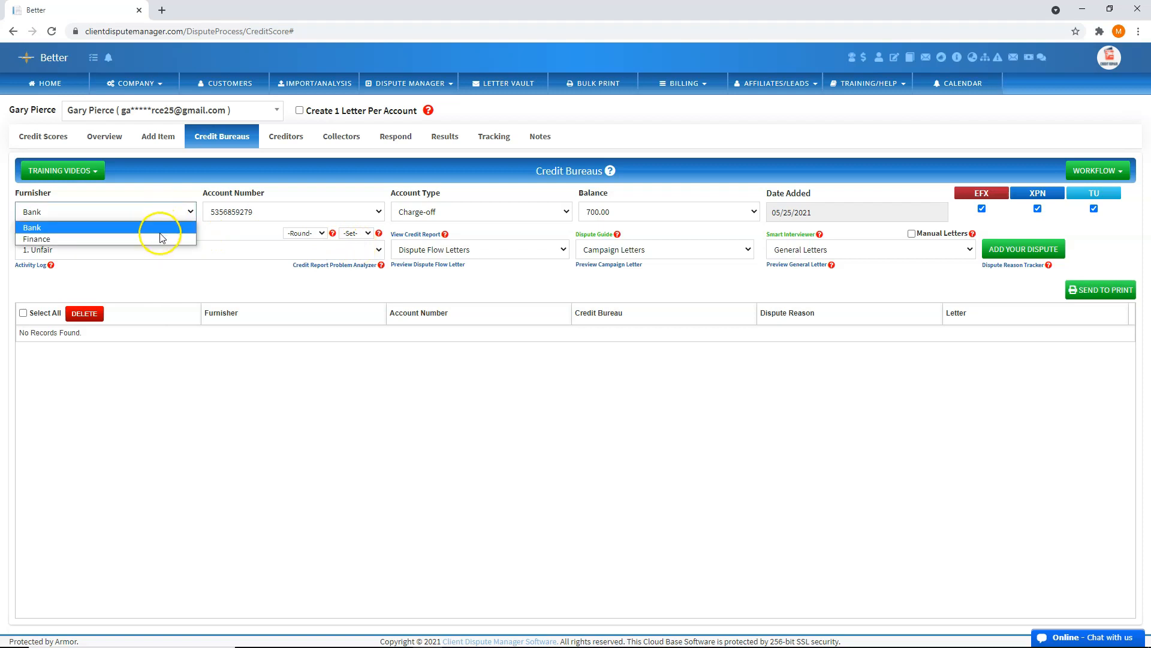
pyautogui.click(255, 211)
pyautogui.click(255, 212)
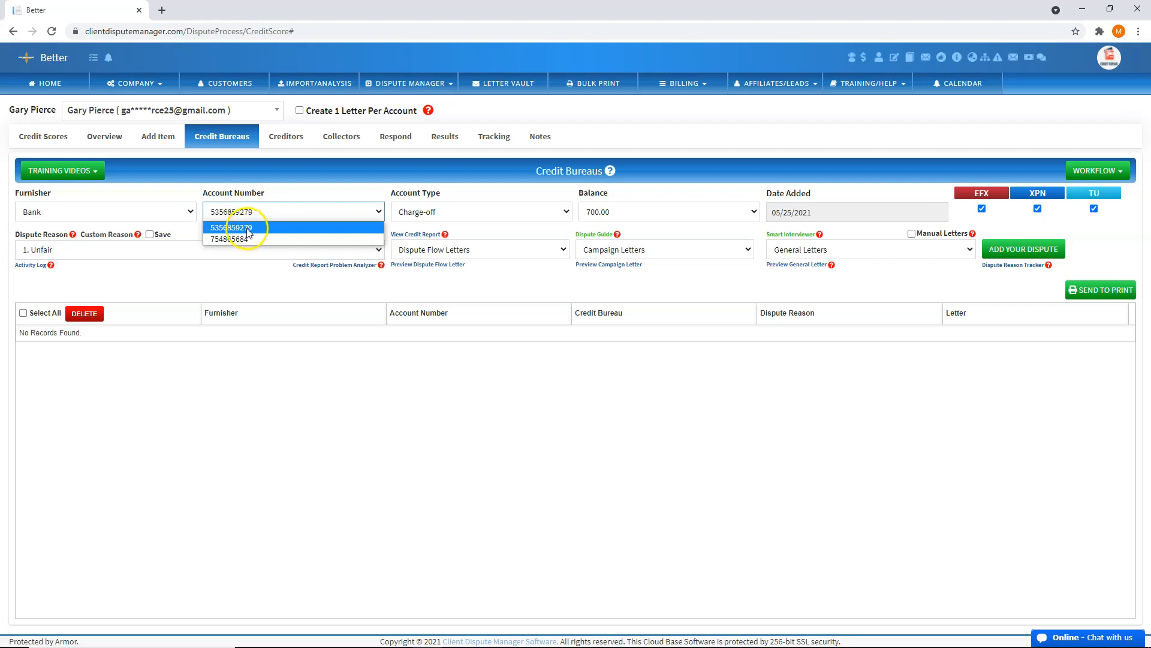
pyautogui.click(447, 211)
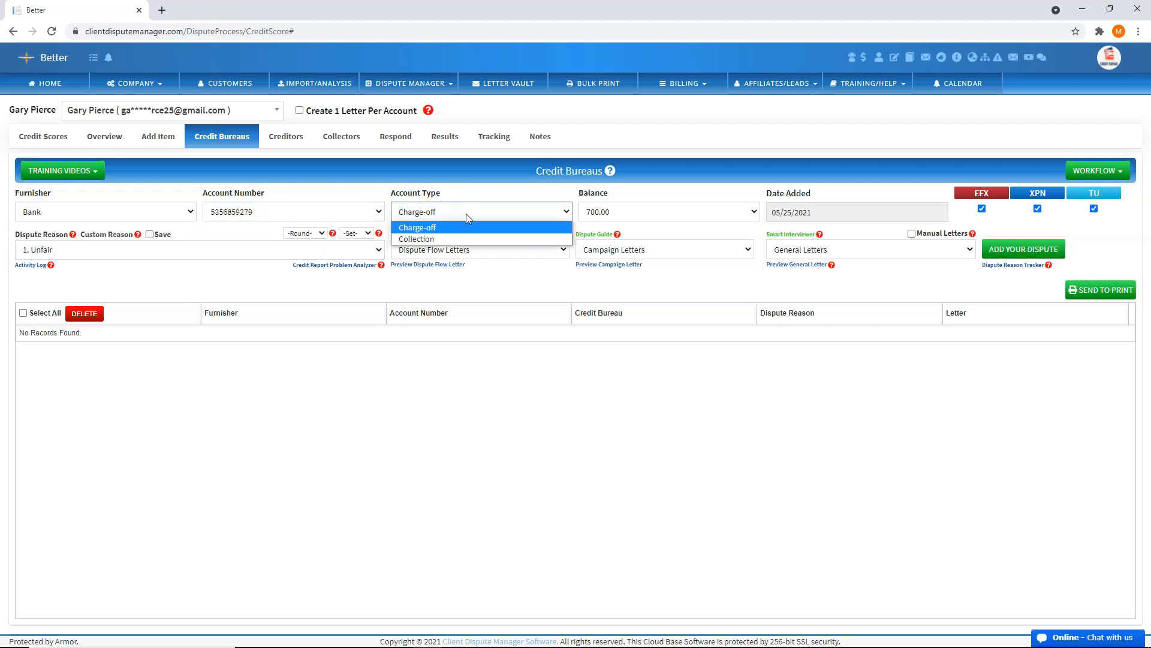
pyautogui.click(520, 211)
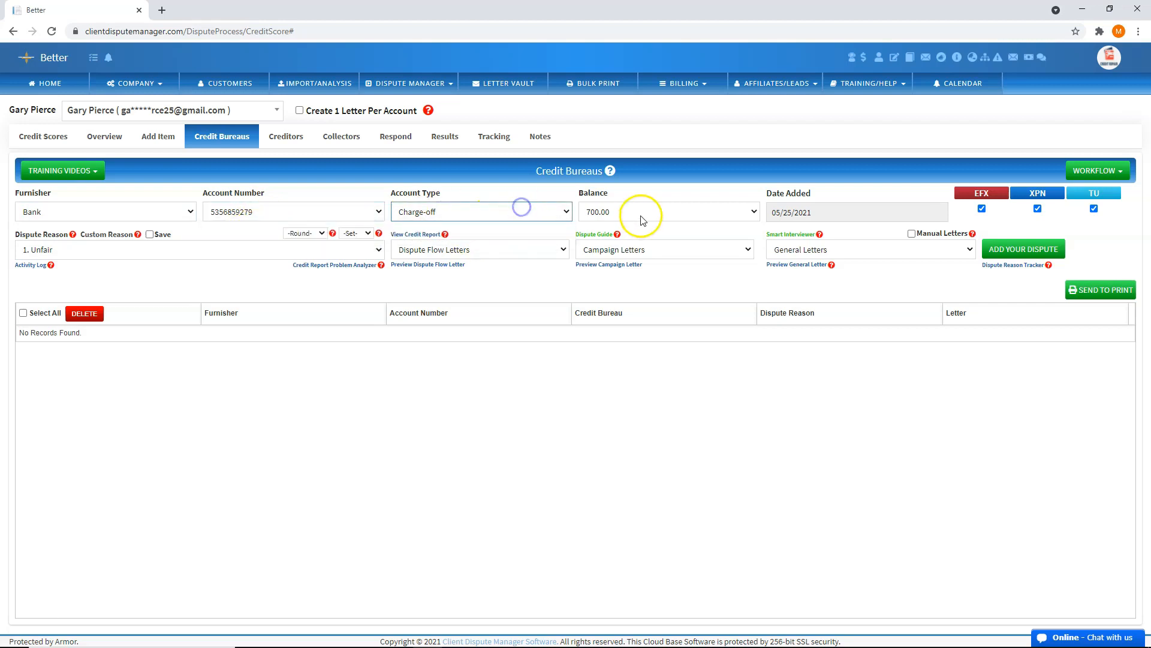
pyautogui.click(643, 214)
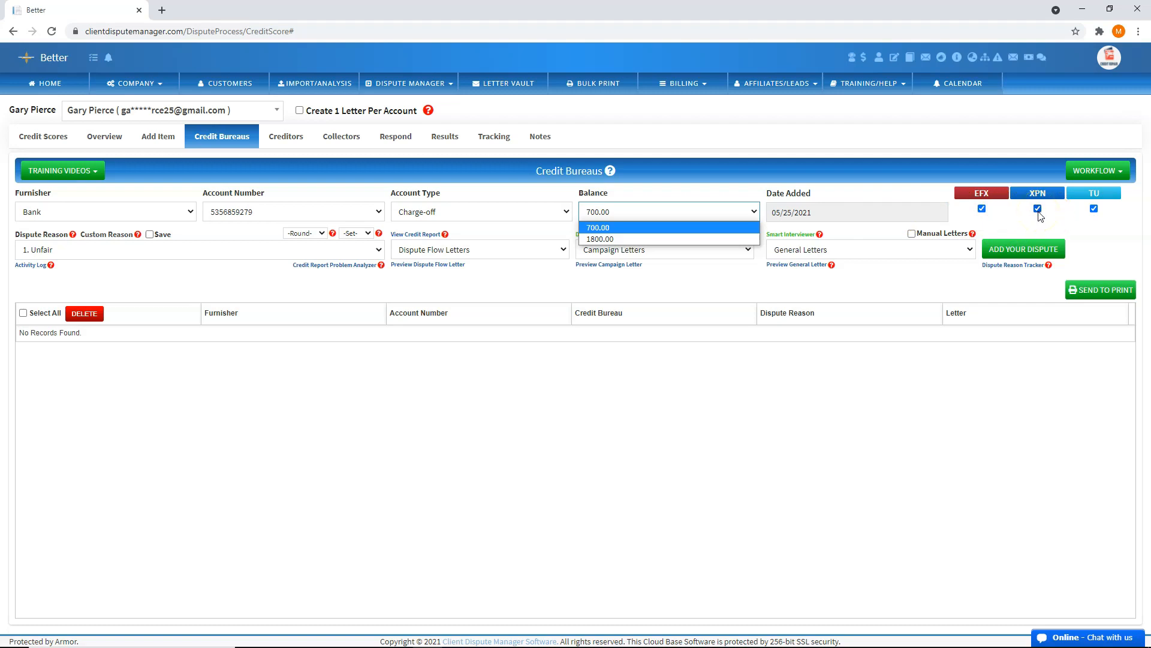
pyautogui.click(1000, 223)
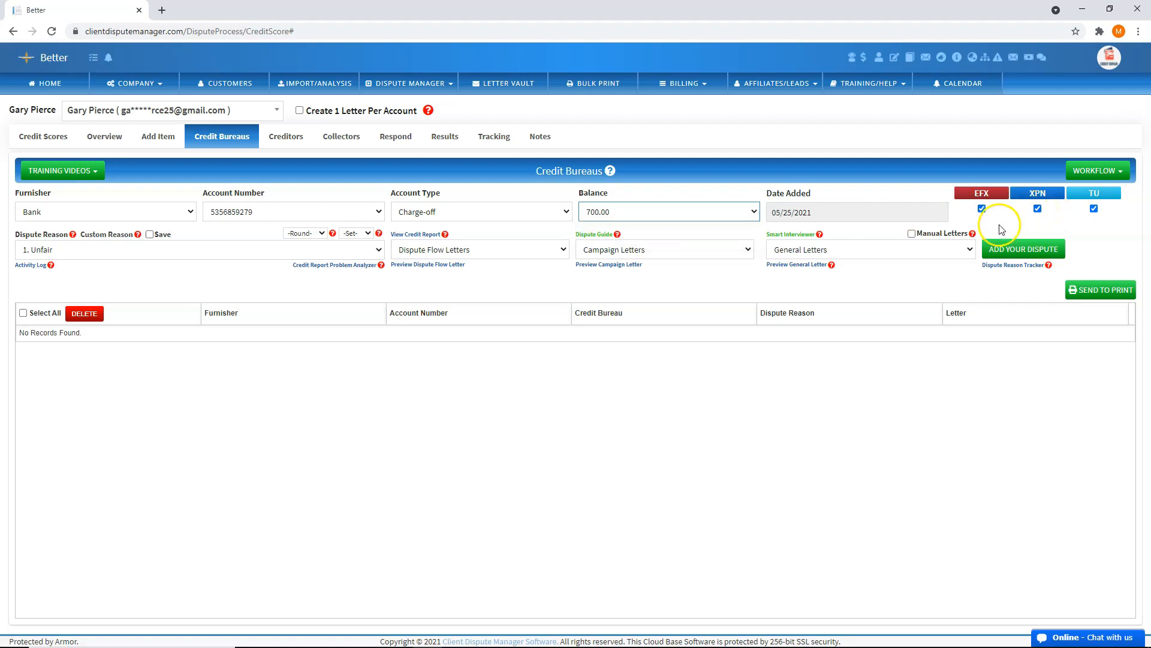
pyautogui.click(322, 234)
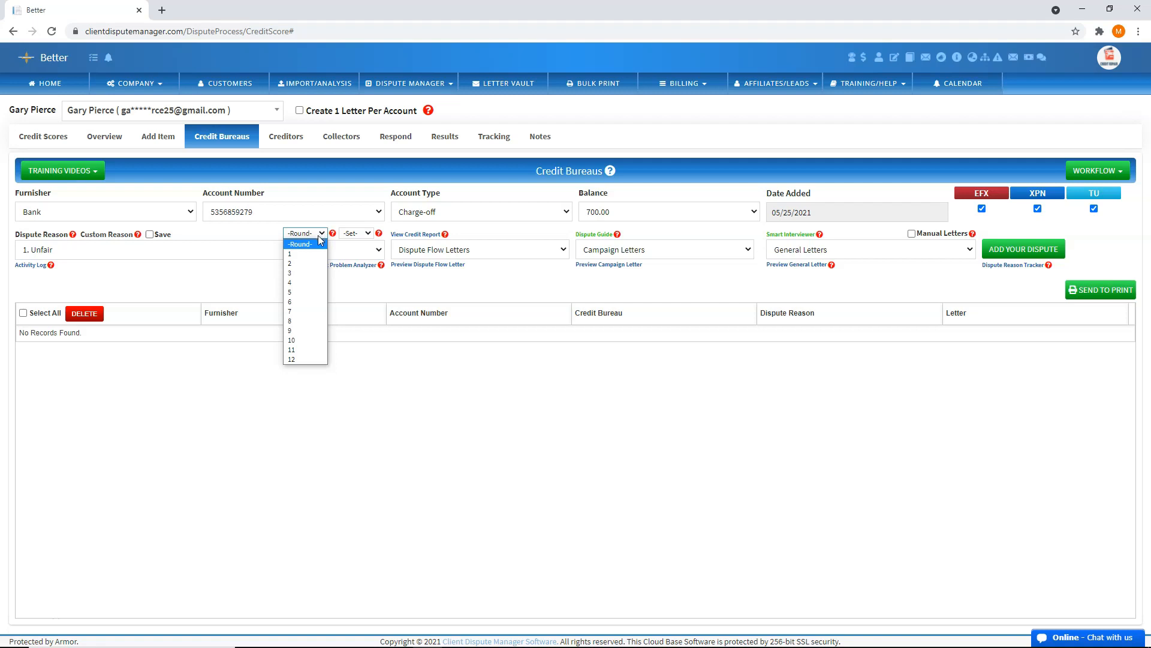
# Choose 1 in both the Round and Set dropdowns for the Bank charge-off dispute
pyautogui.click(293, 254)
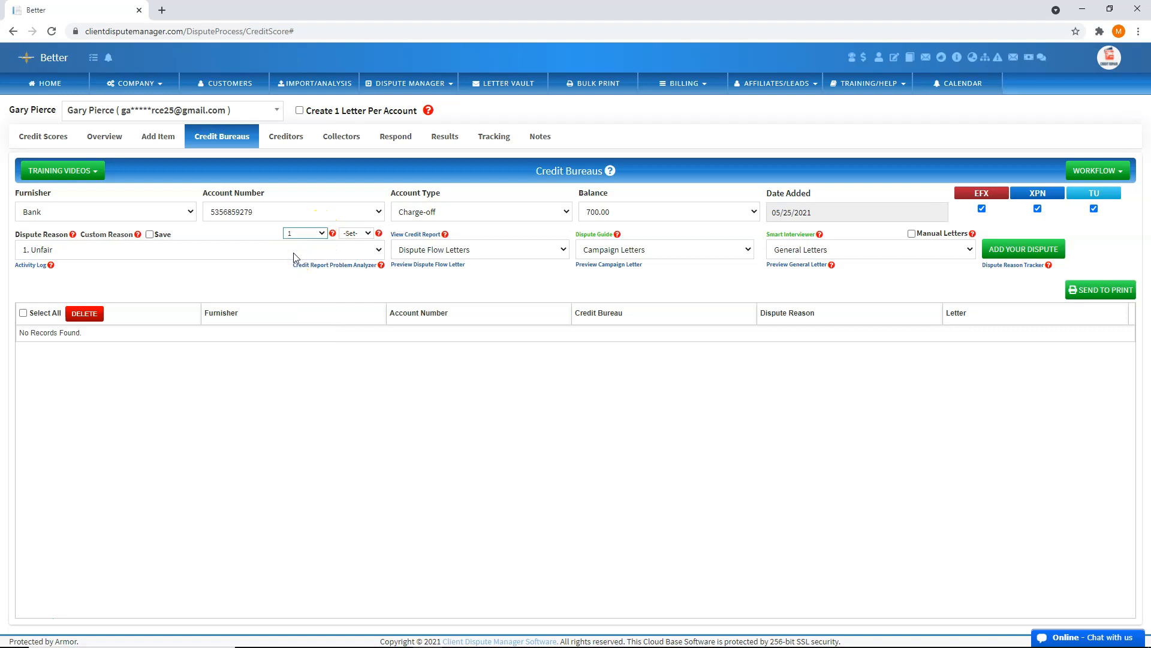
pyautogui.click(317, 233)
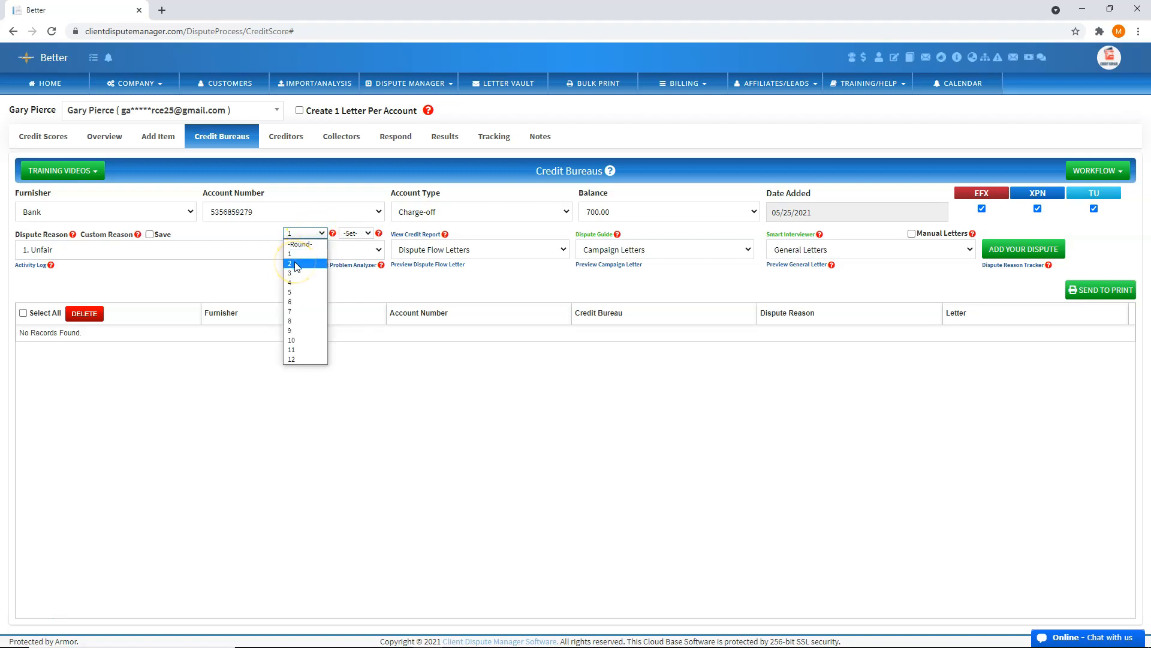
pyautogui.click(296, 264)
pyautogui.click(312, 232)
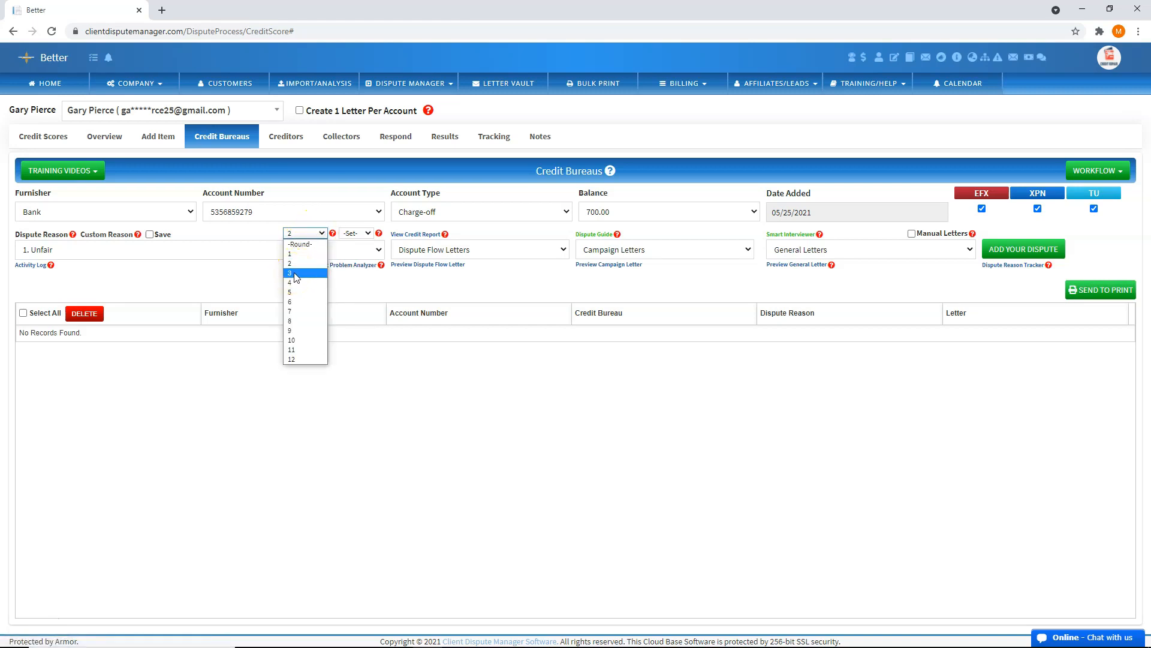
pyautogui.click(295, 254)
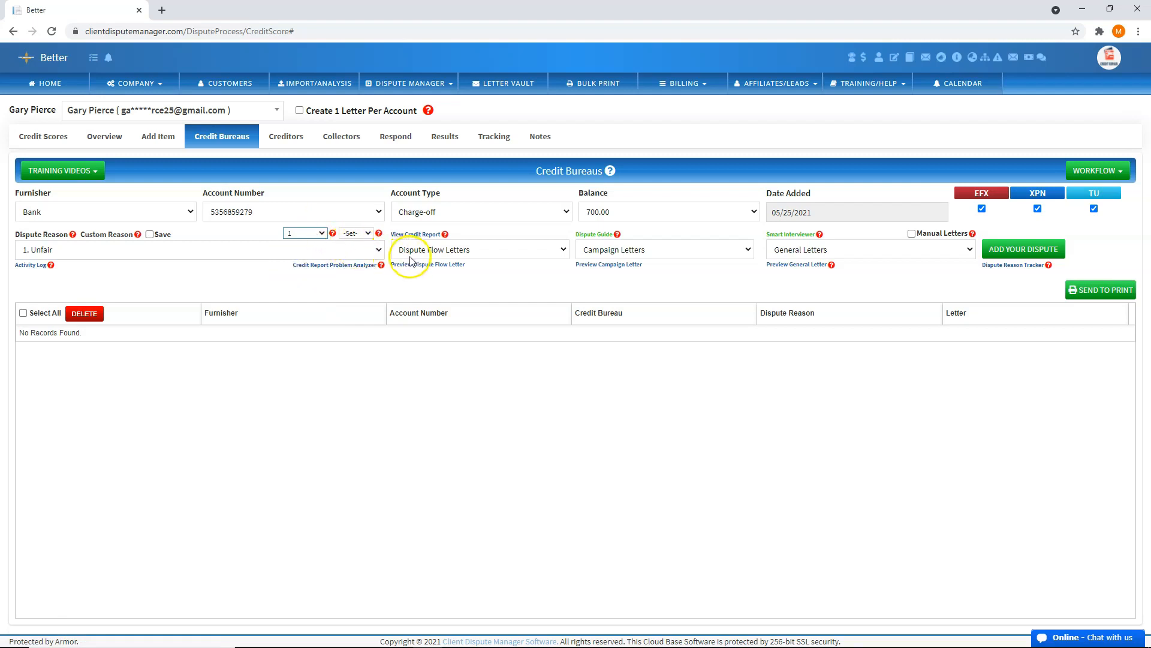
pyautogui.click(368, 234)
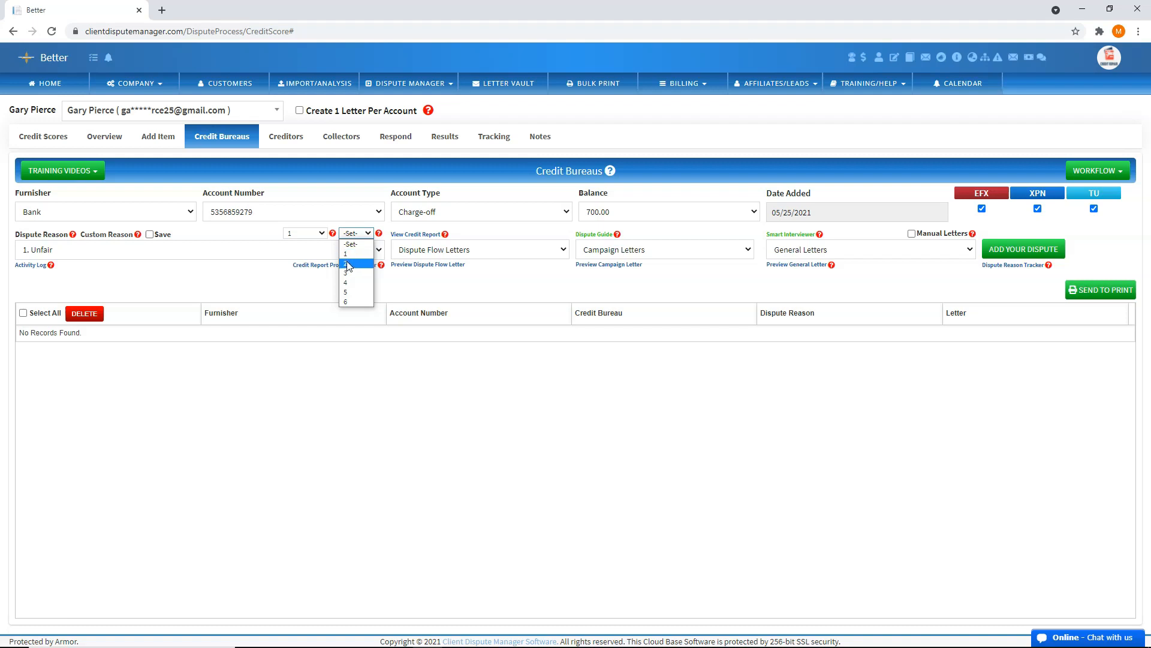
pyautogui.click(435, 293)
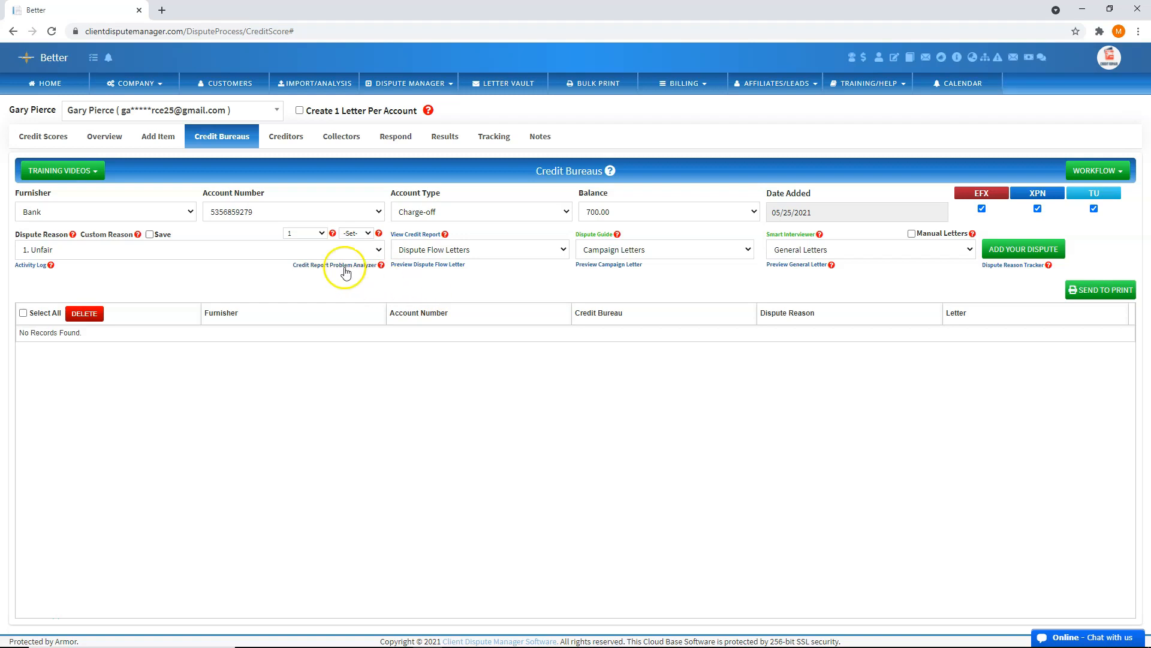
pyautogui.click(356, 233)
pyautogui.click(349, 251)
pyautogui.click(272, 250)
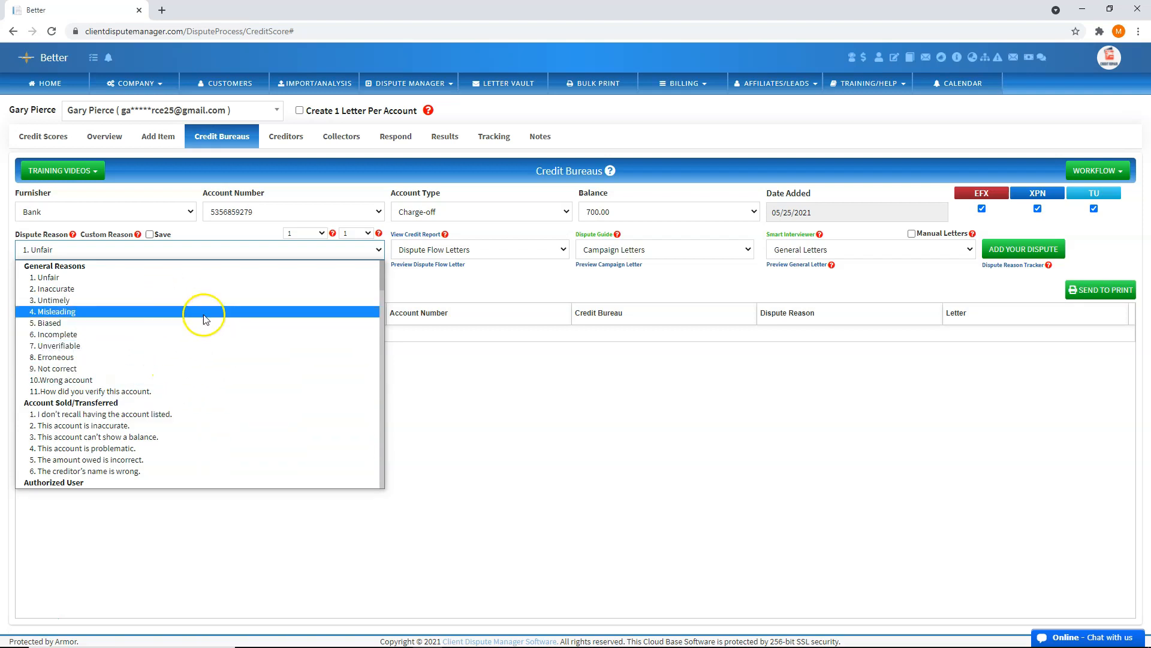
# Pick '1. I don't remember having a charge-off.' from the Charge-Off reasons for the Bank dispute
pyautogui.scroll(-2, 202, 354)
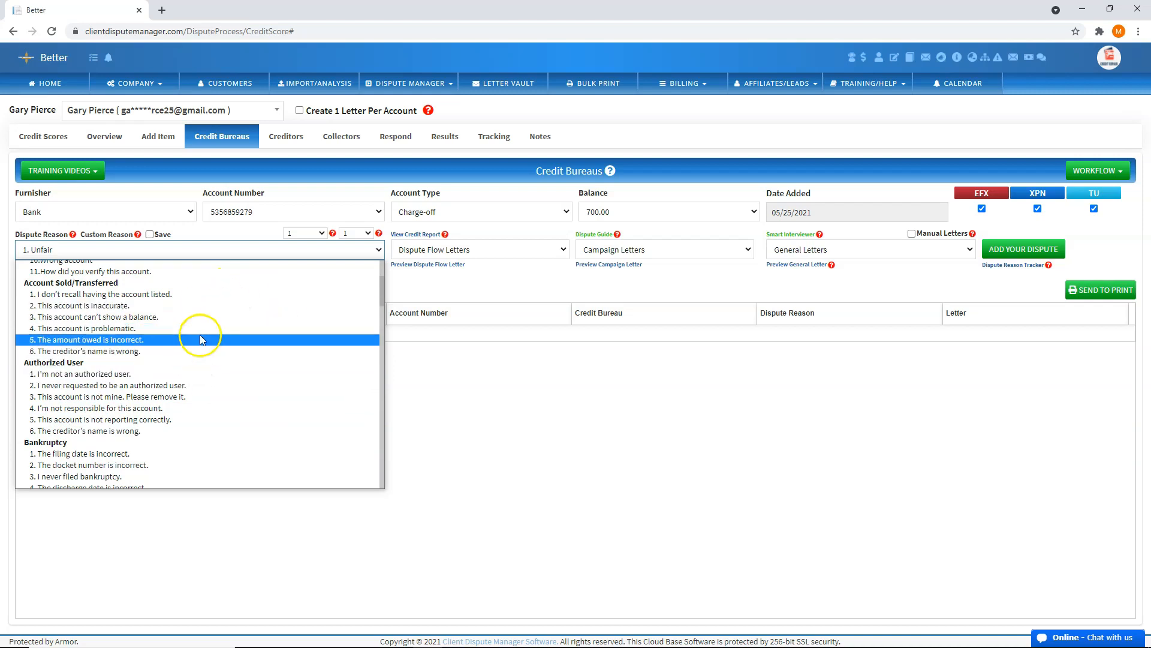
pyautogui.scroll(-2, 187, 384)
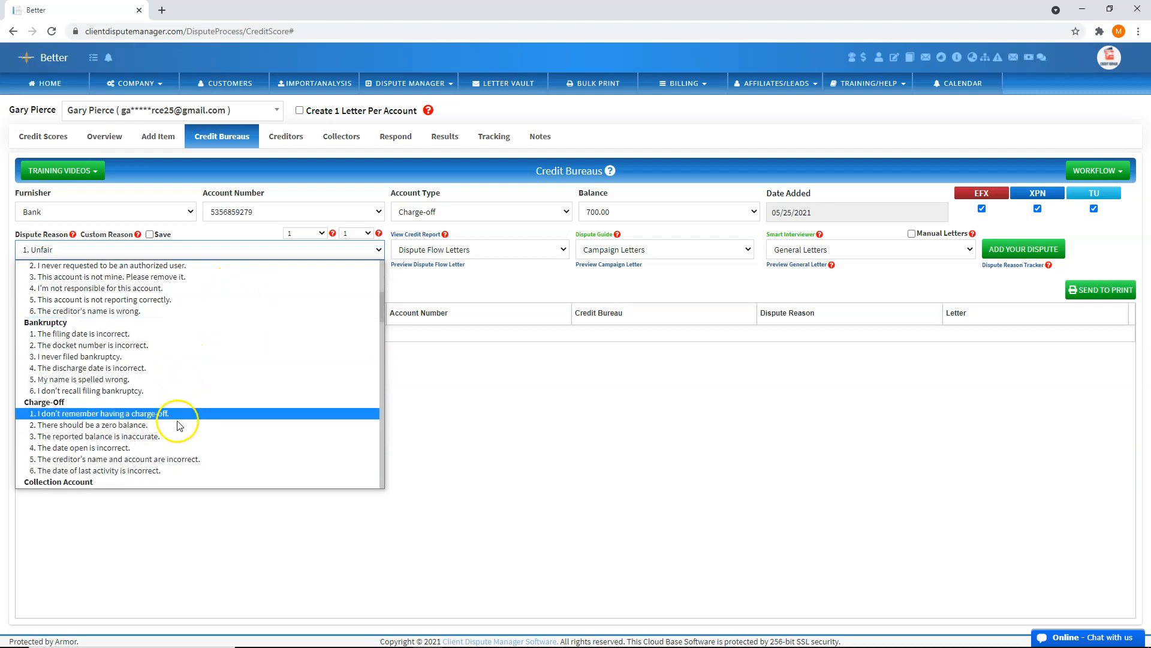
pyautogui.scroll(-2, 187, 391)
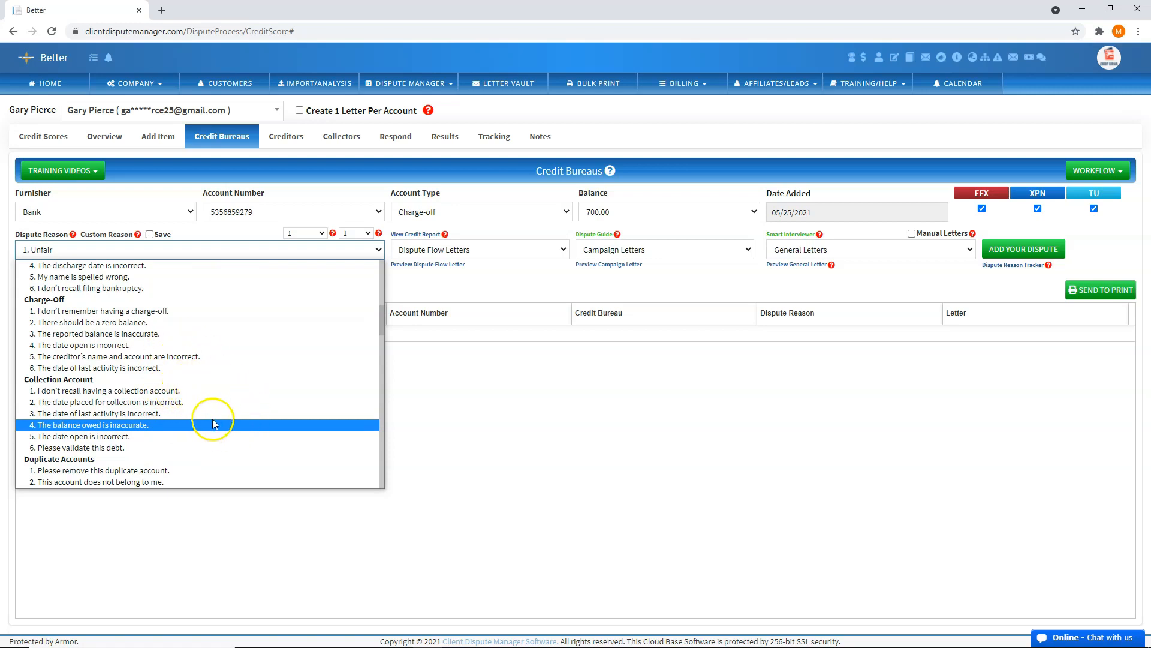
pyautogui.scroll(-6, 212, 420)
pyautogui.scroll(5, 210, 398)
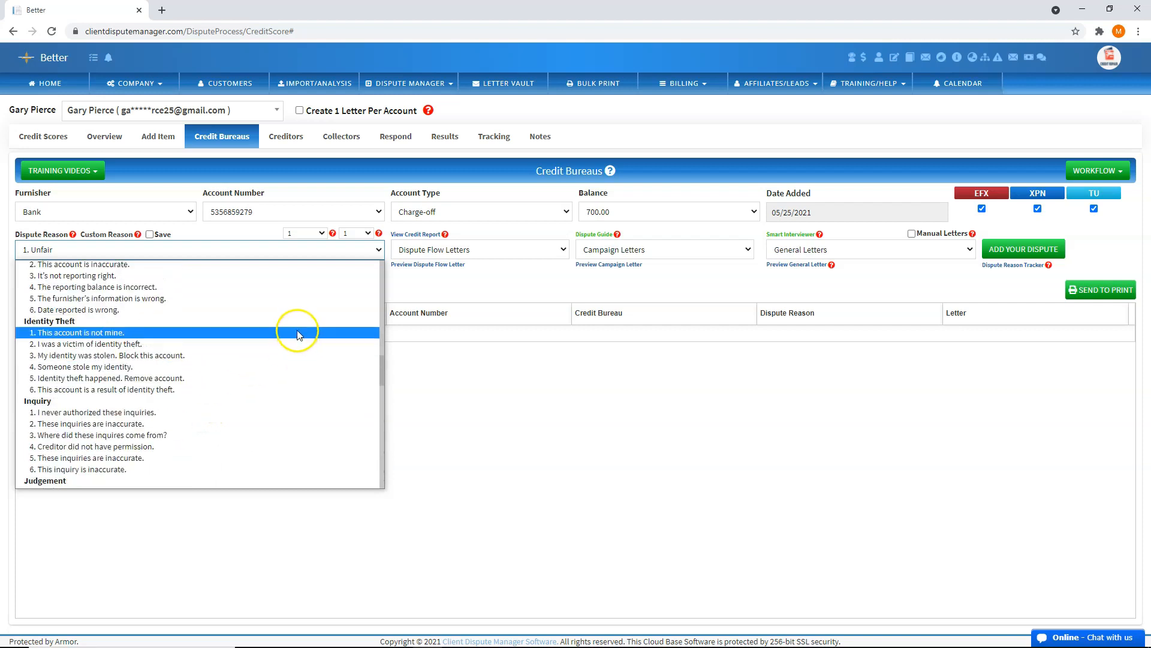
pyautogui.scroll(4, 298, 334)
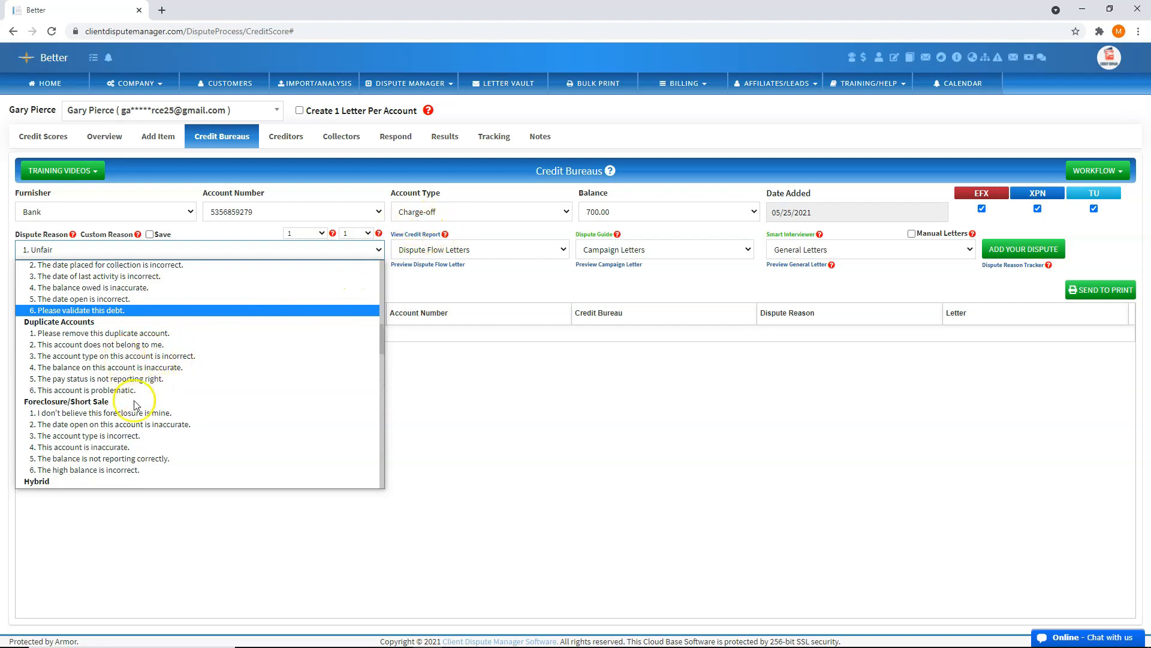
pyautogui.scroll(4, 136, 406)
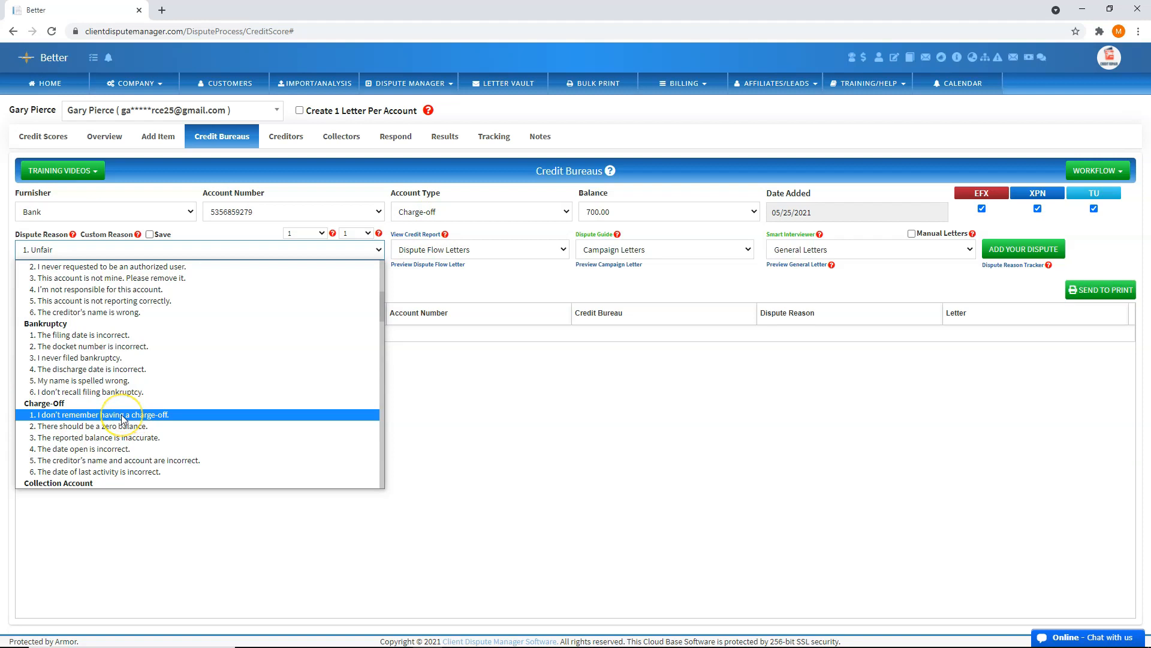
pyautogui.click(121, 415)
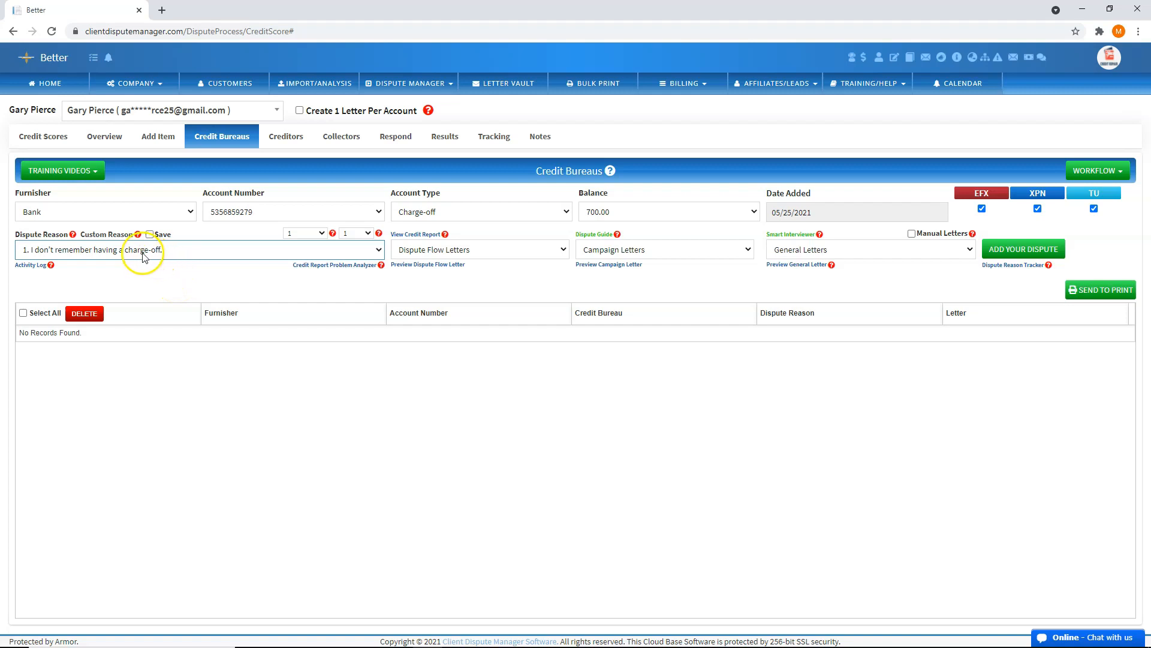
pyautogui.click(113, 236)
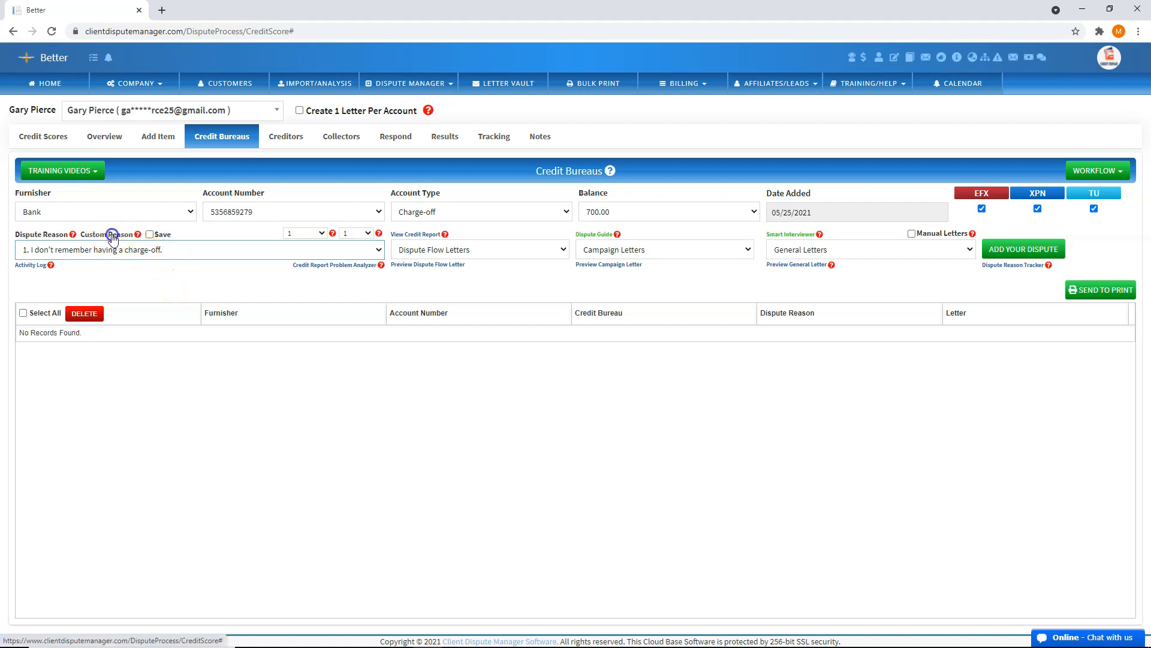
pyautogui.click(105, 251)
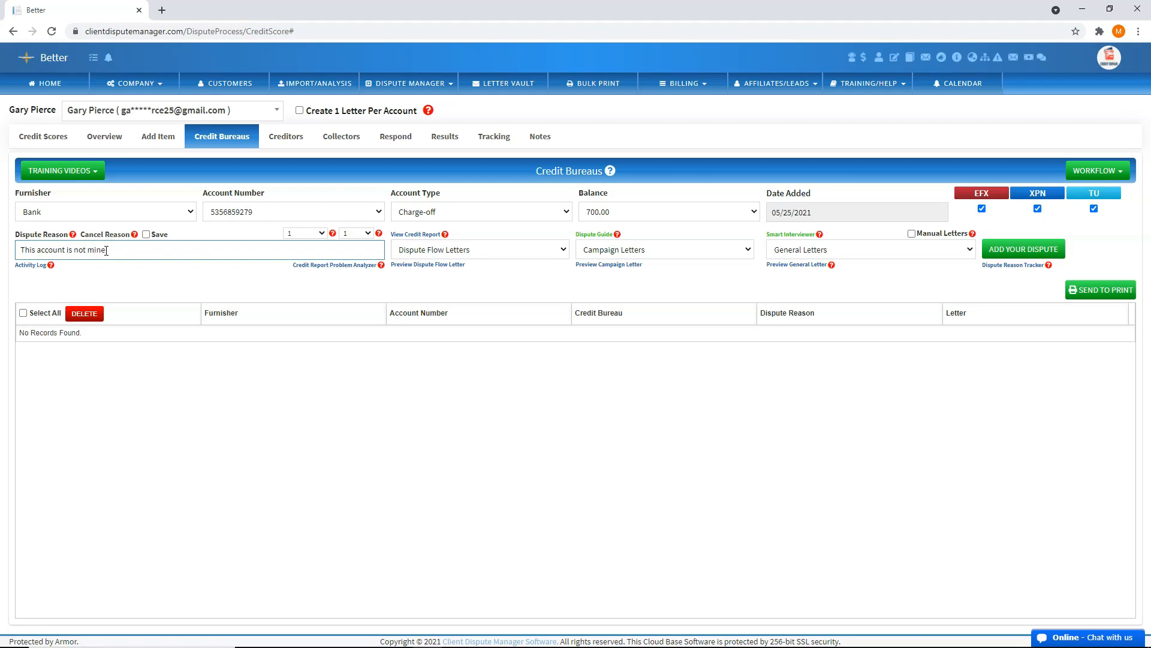
pyautogui.click(113, 249)
pyautogui.click(118, 235)
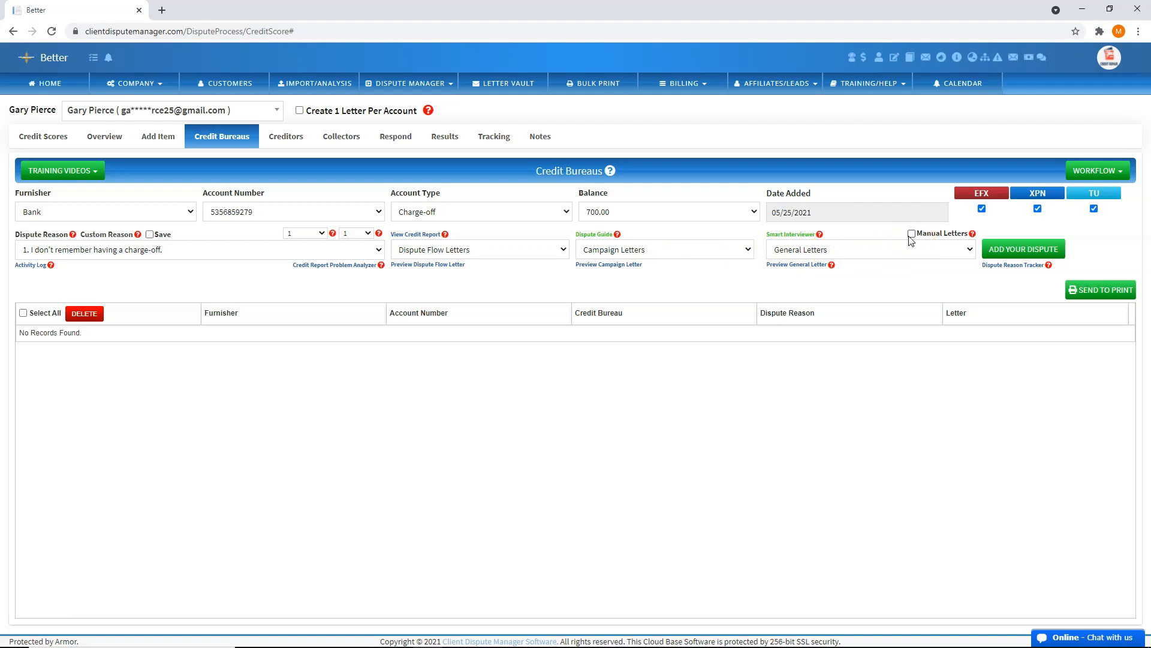
# Uncheck Manual Letters and choose '1-Initial dispute.' as the Dispute Flow letter
pyautogui.click(480, 250)
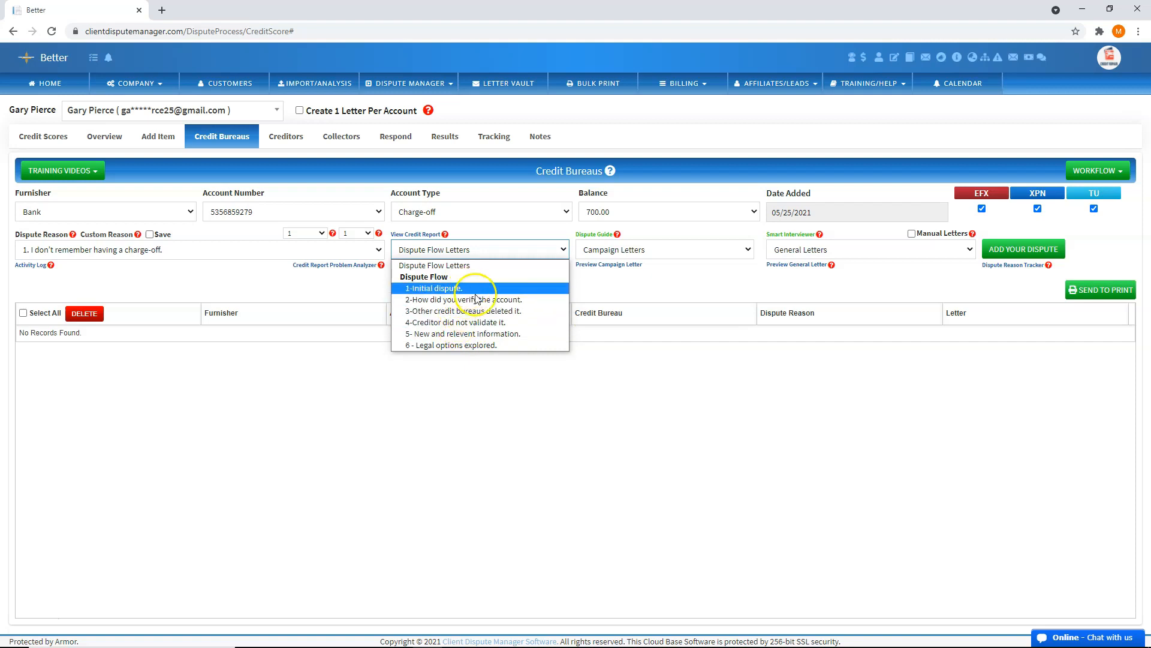
pyautogui.click(503, 348)
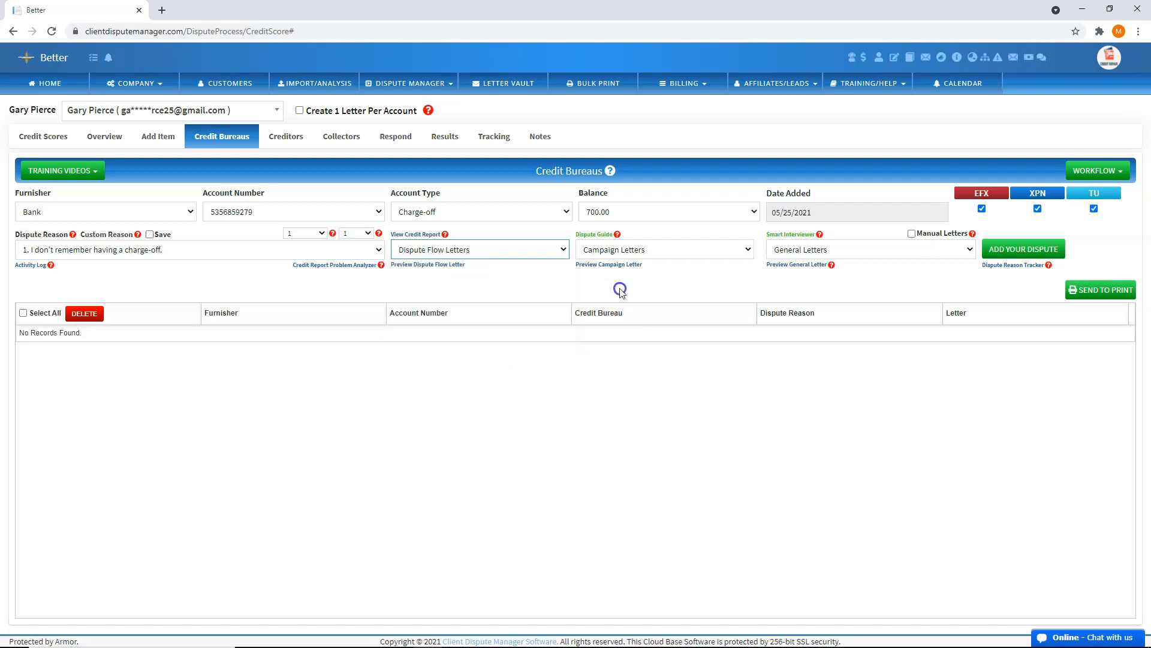
pyautogui.click(655, 255)
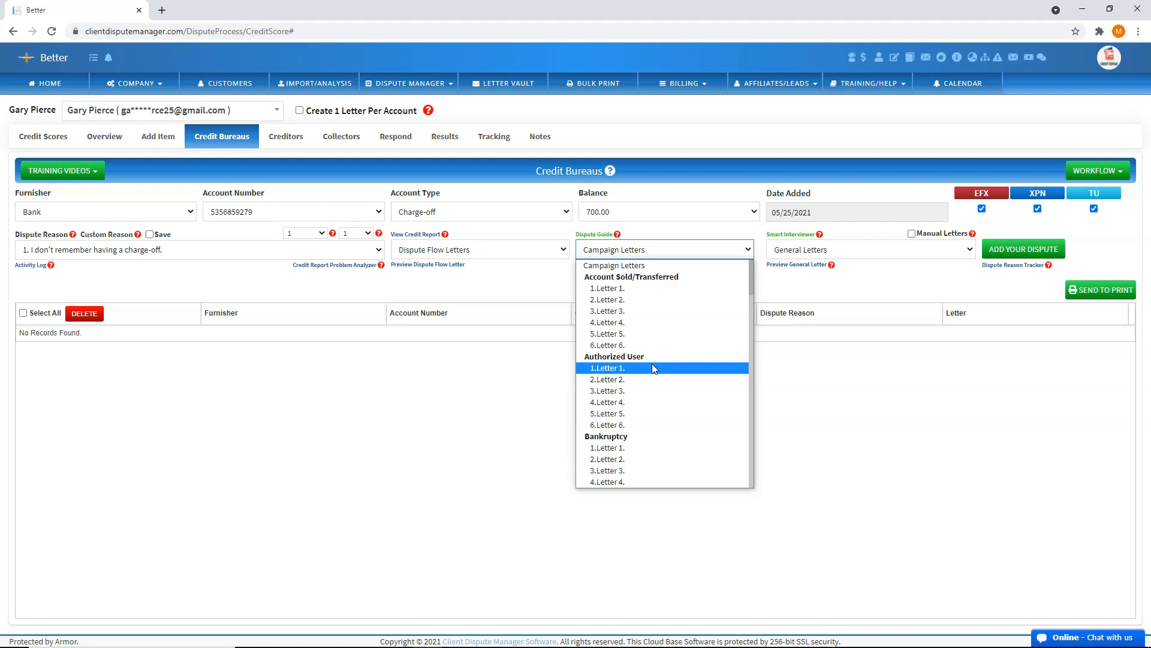
pyautogui.click(860, 361)
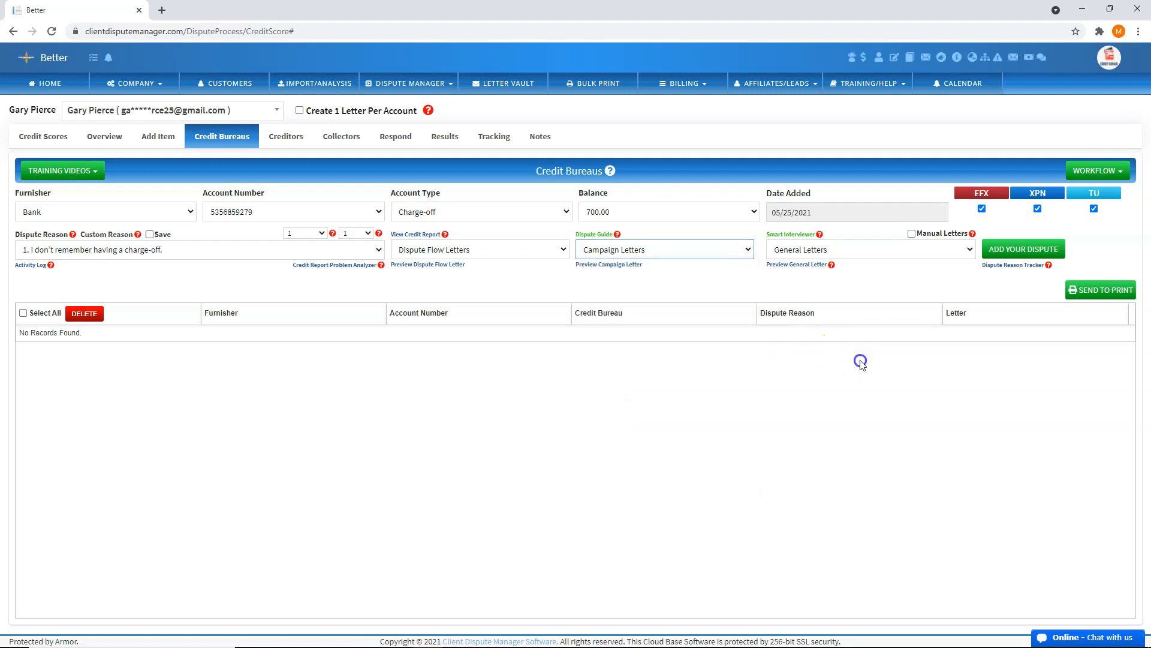
pyautogui.click(852, 261)
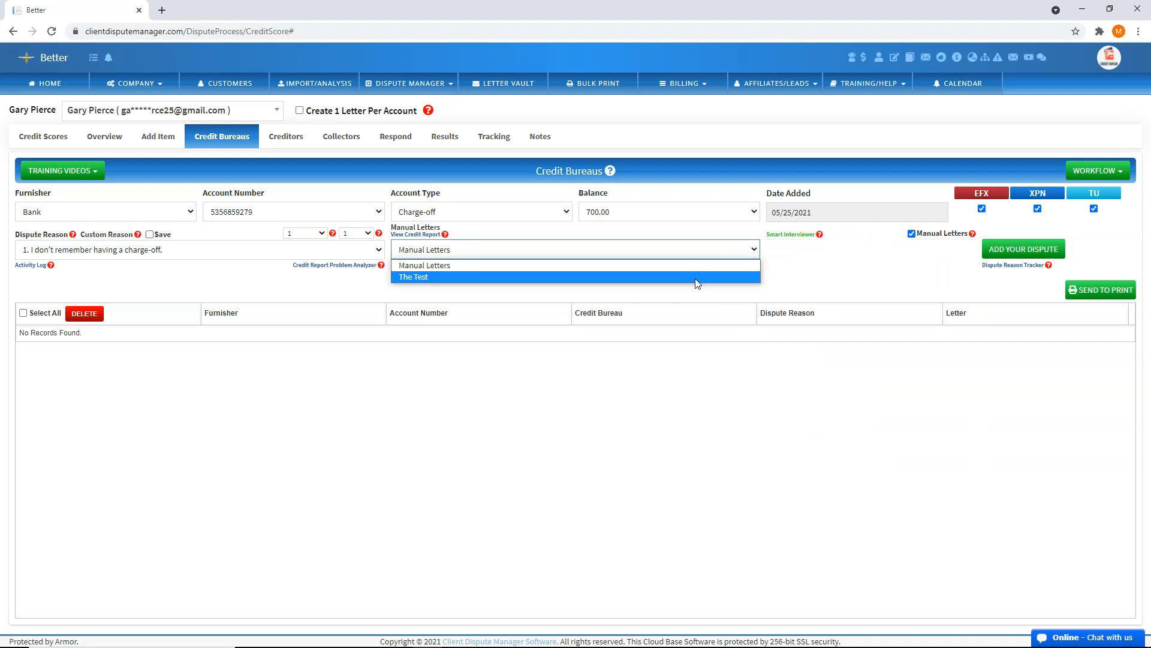
pyautogui.click(831, 292)
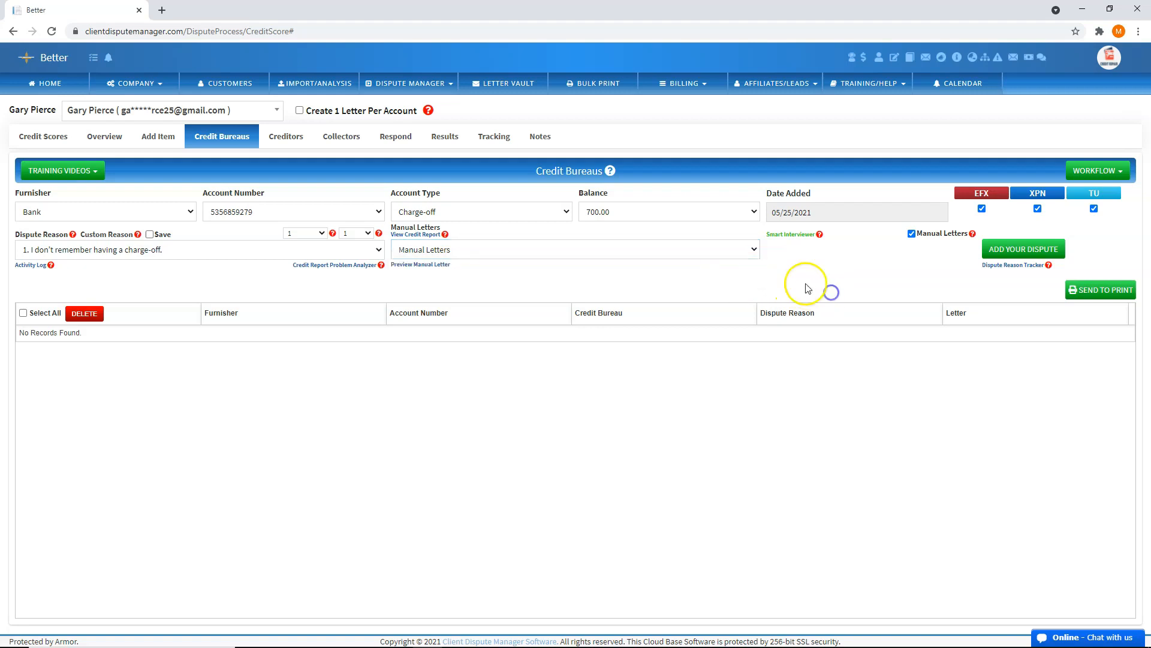
pyautogui.click(912, 234)
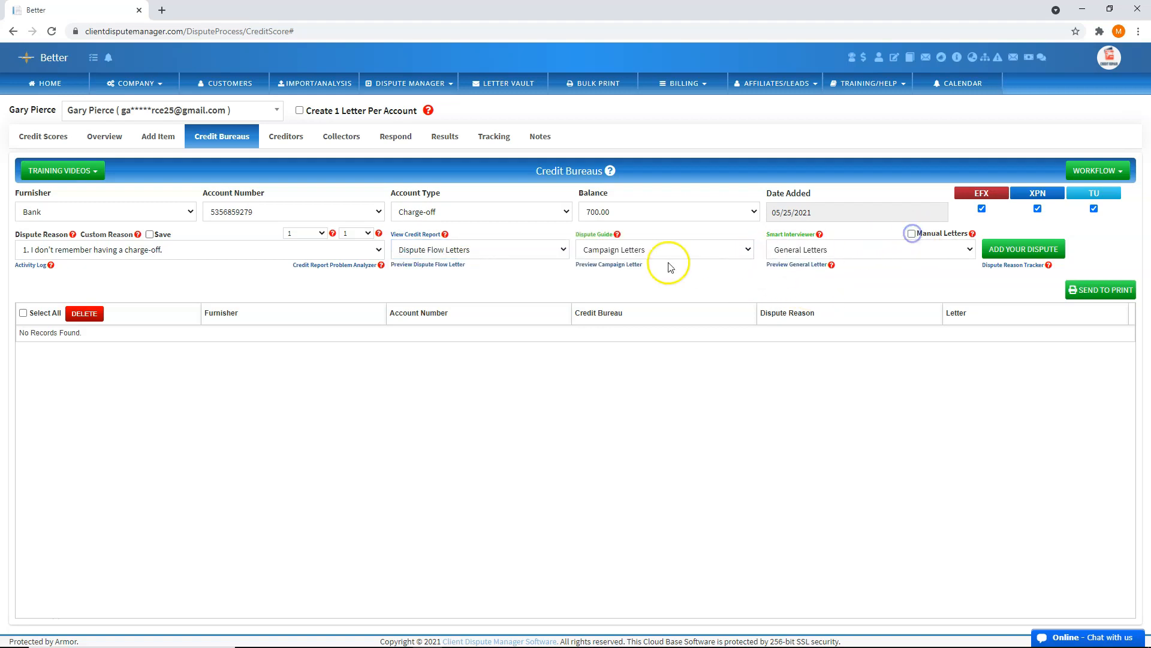
pyautogui.click(498, 250)
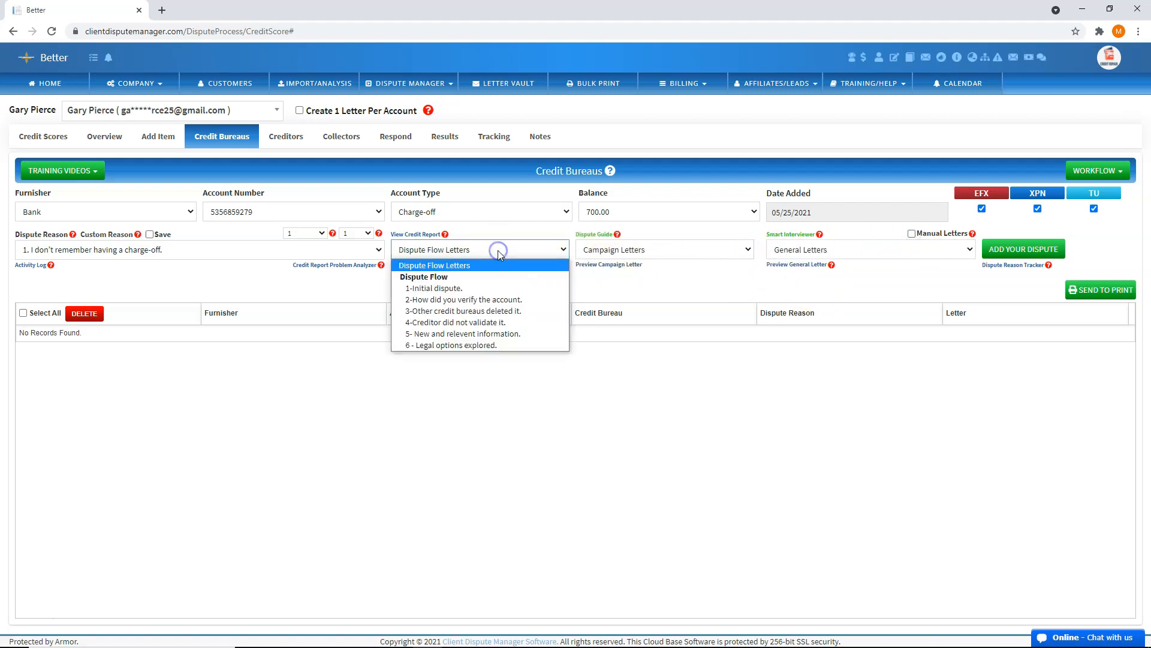
pyautogui.click(462, 289)
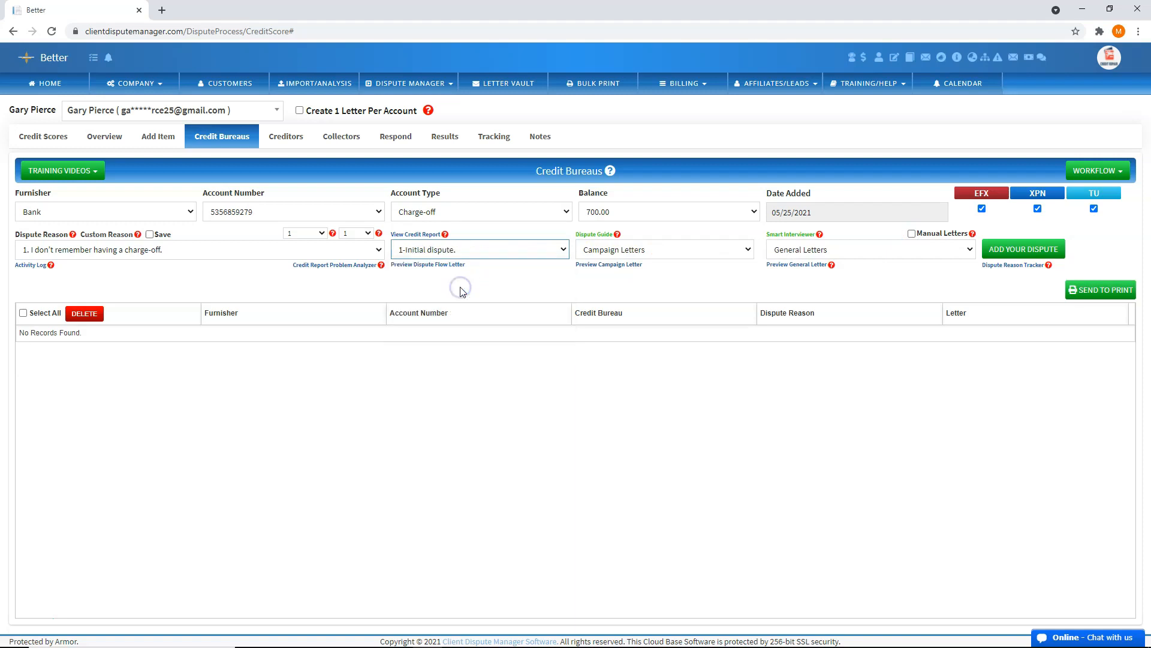
# Preview the 1-Initial dispute letter, edit it and save the letter text
pyautogui.click(437, 267)
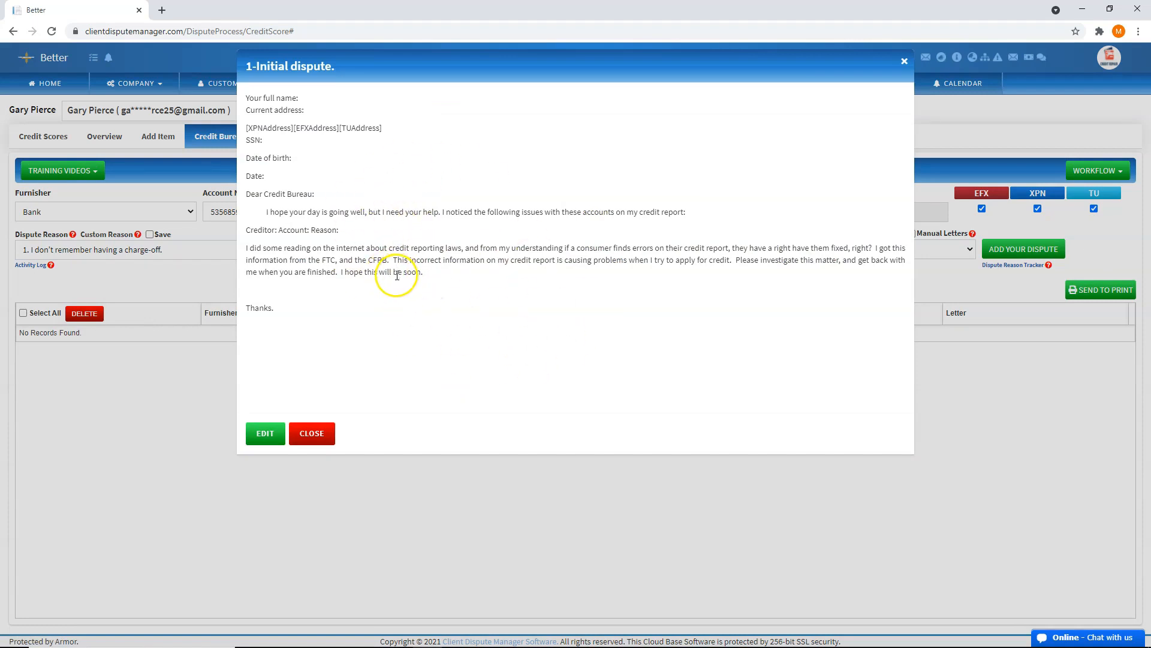
pyautogui.click(261, 438)
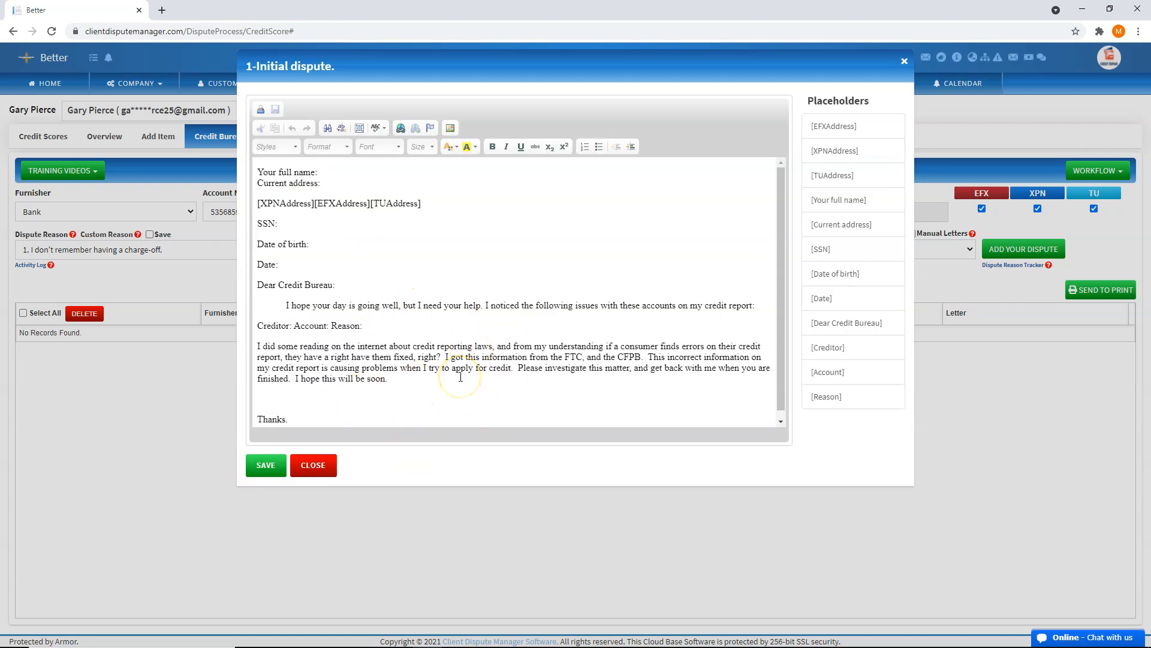
pyautogui.click(264, 467)
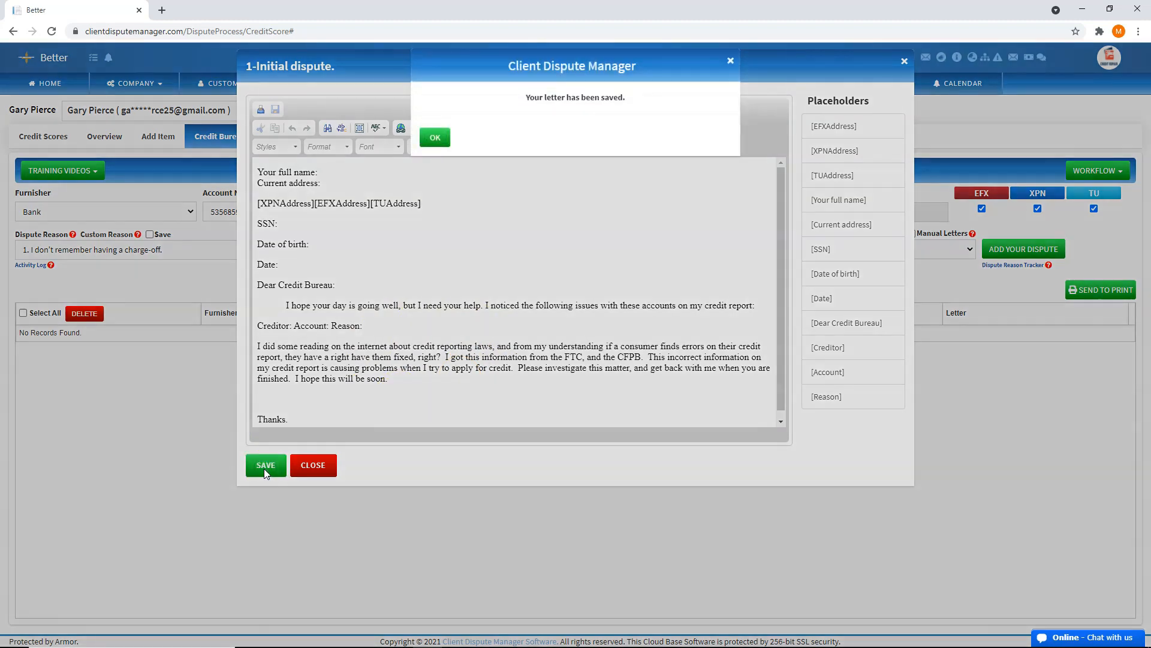
pyautogui.click(435, 137)
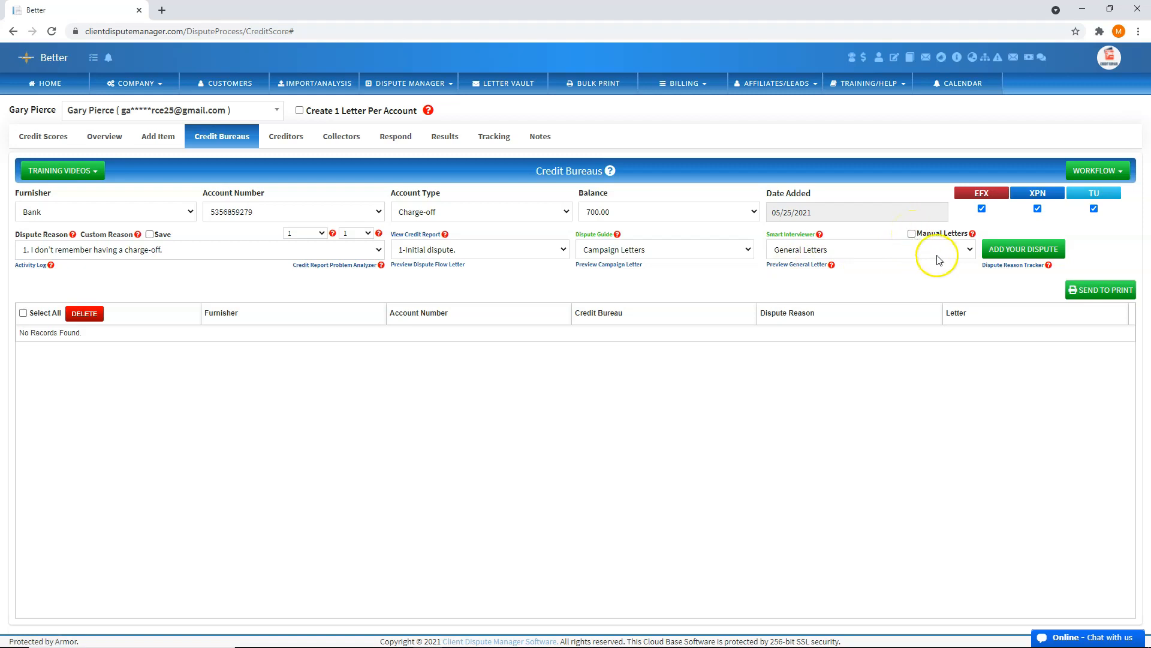
# View the Dispute Reason Tracker for All dispute types, which shows no records, then close it
pyautogui.click(1017, 266)
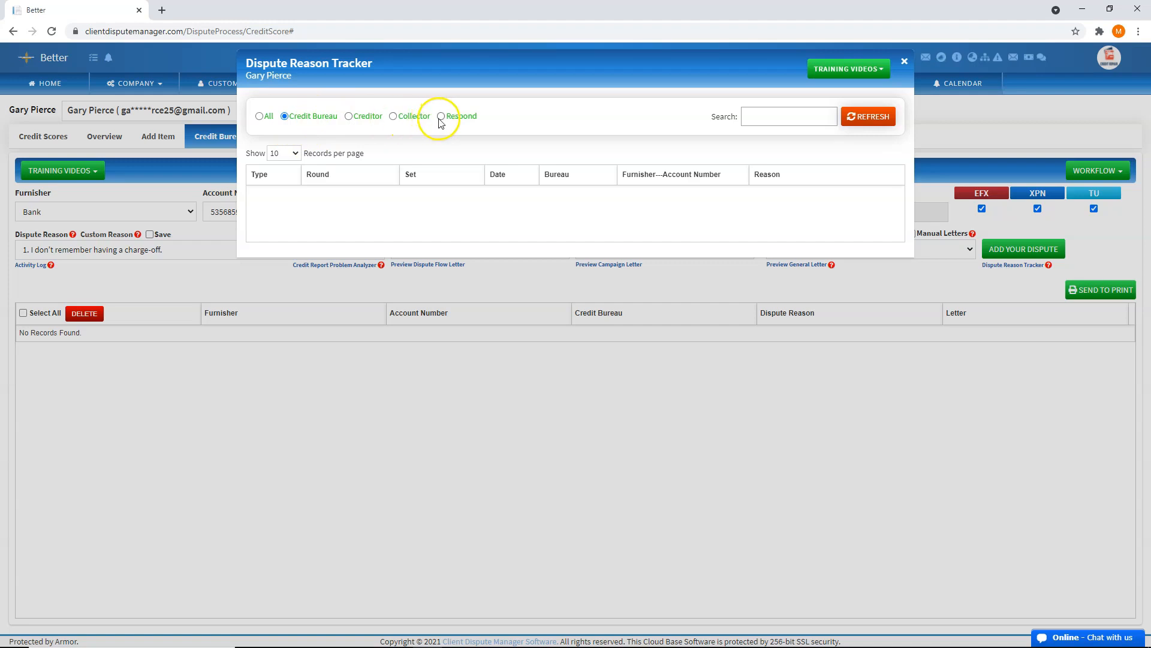
pyautogui.click(260, 116)
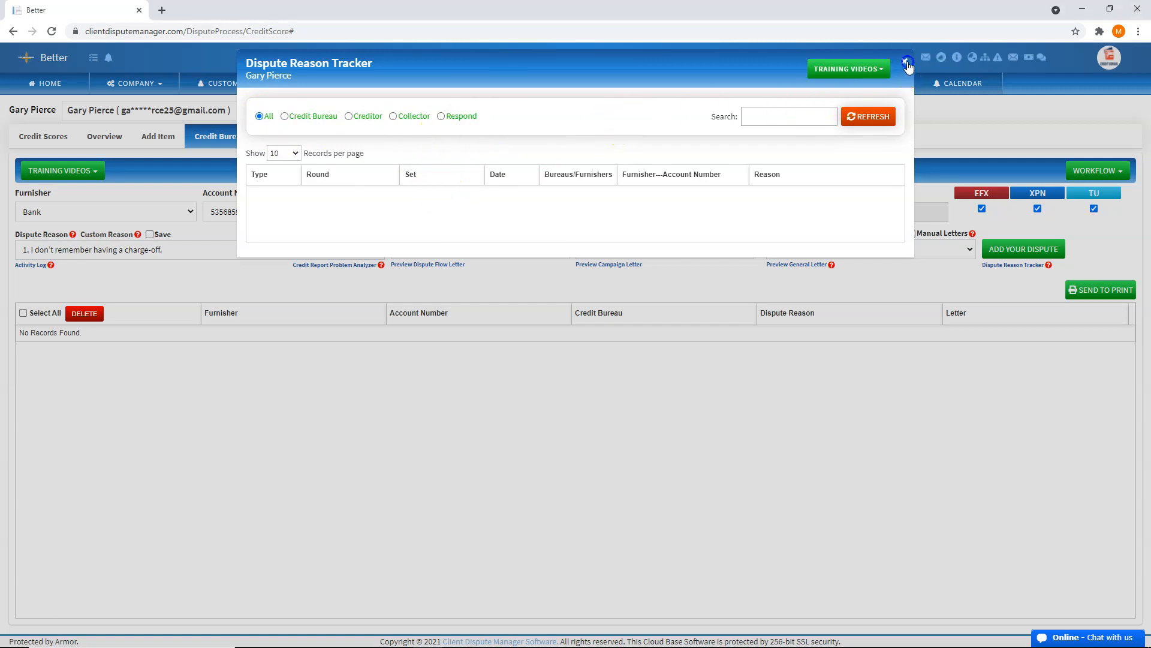
pyautogui.click(904, 62)
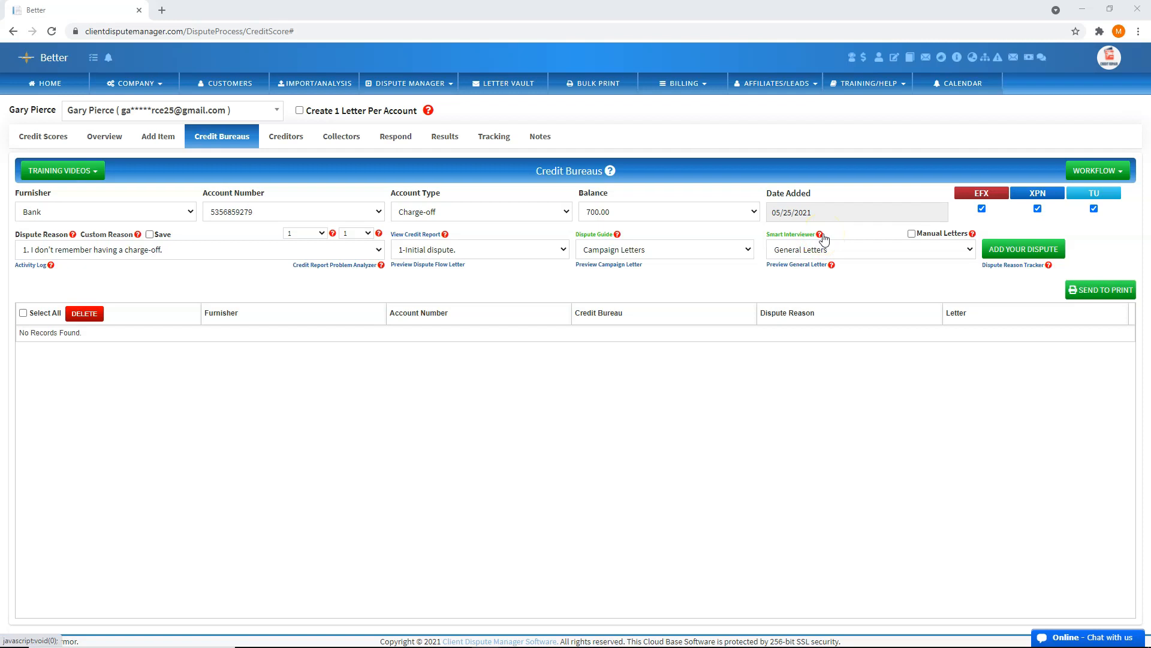
# Add the Bank charge-off dispute for EFX, XPN and TU to the dispute list
pyautogui.click(1022, 254)
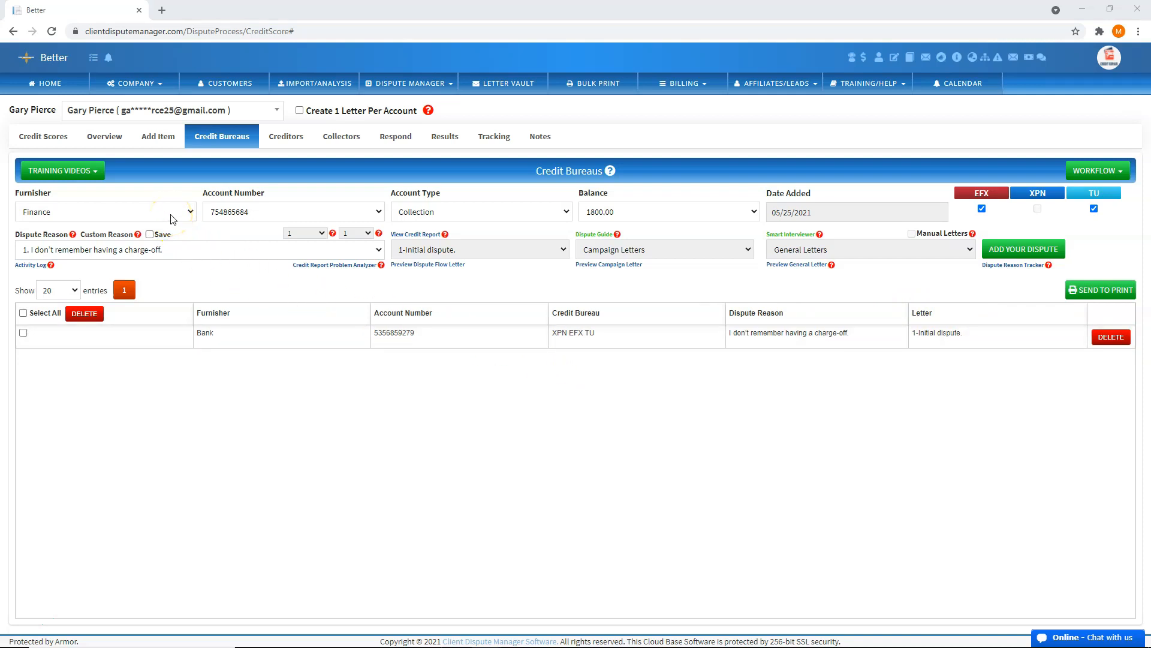
# Add the Finance collection dispute with reason 'I don't recall having a collection account.'
pyautogui.click(190, 250)
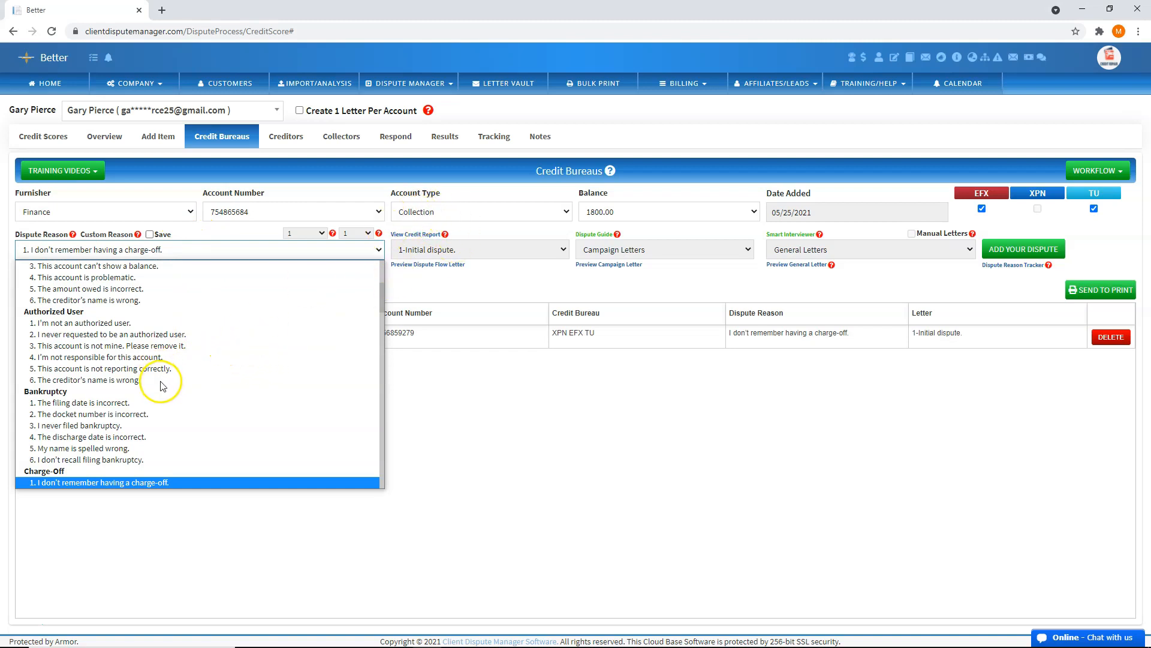
pyautogui.click(158, 348)
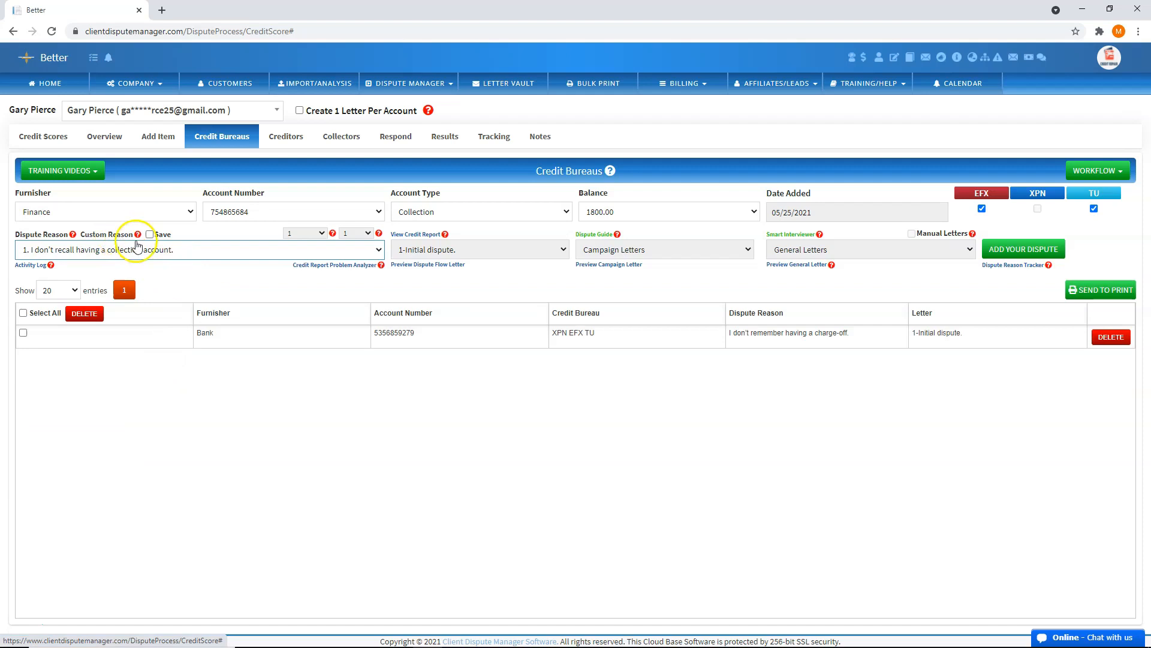
pyautogui.click(402, 288)
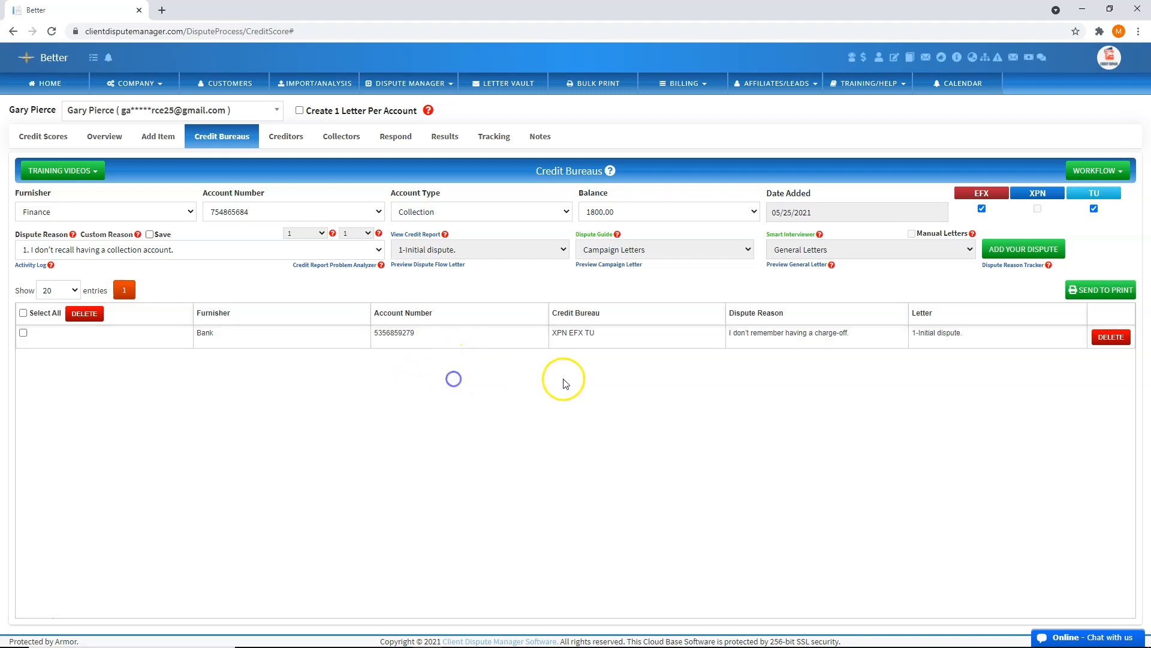
pyautogui.click(1020, 249)
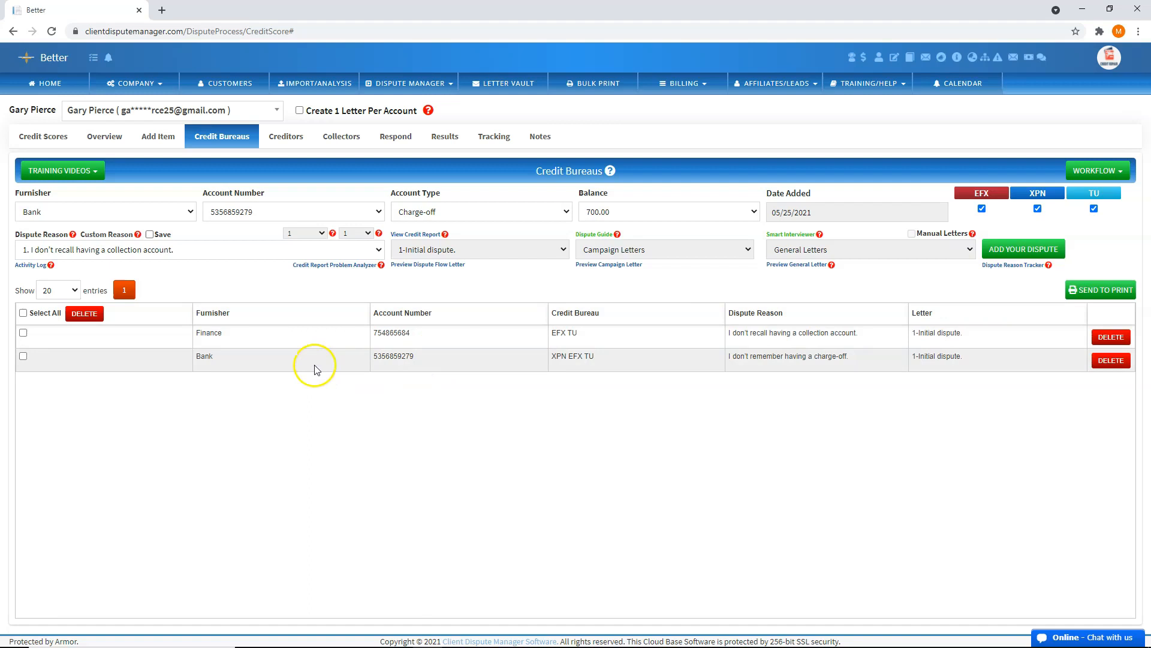
# Select both the Finance and Bank disputes and send them to Bulk Print
pyautogui.click(24, 333)
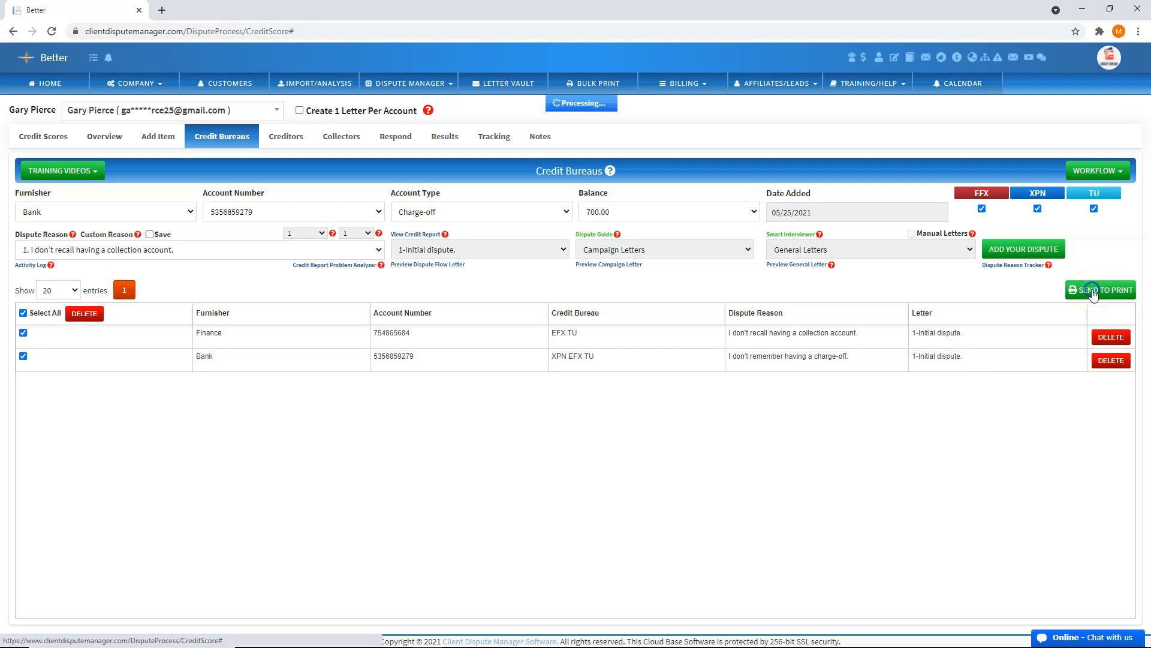
pyautogui.click(603, 90)
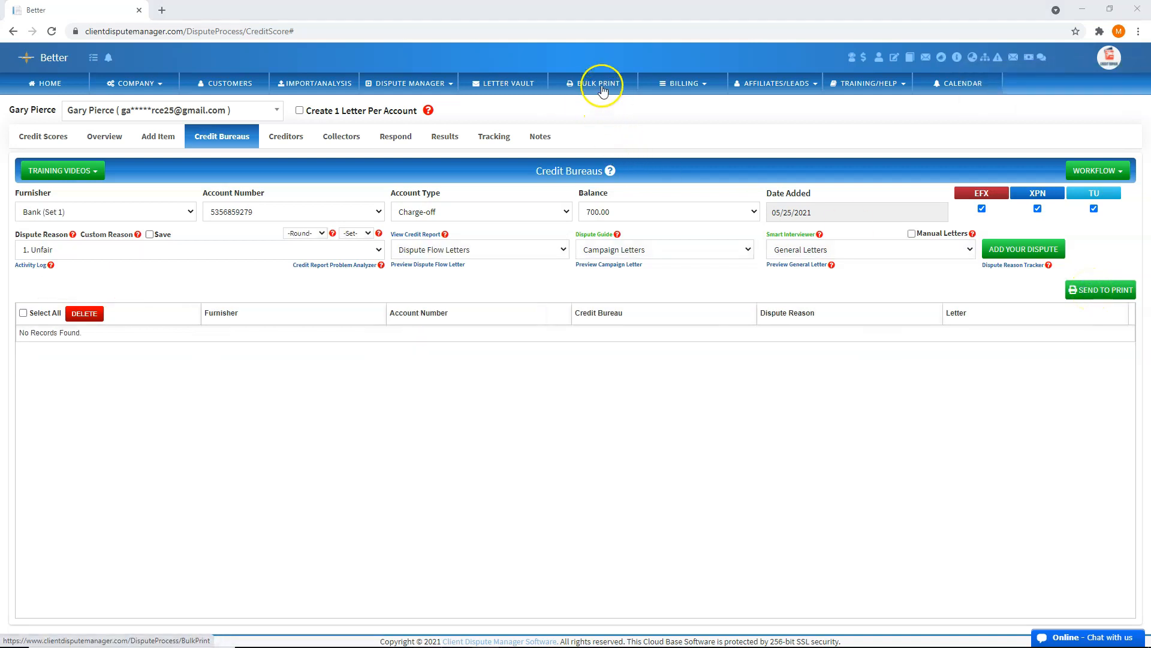
# Open the Bulk Print queue and preview the Equifax dispute letter
pyautogui.click(596, 88)
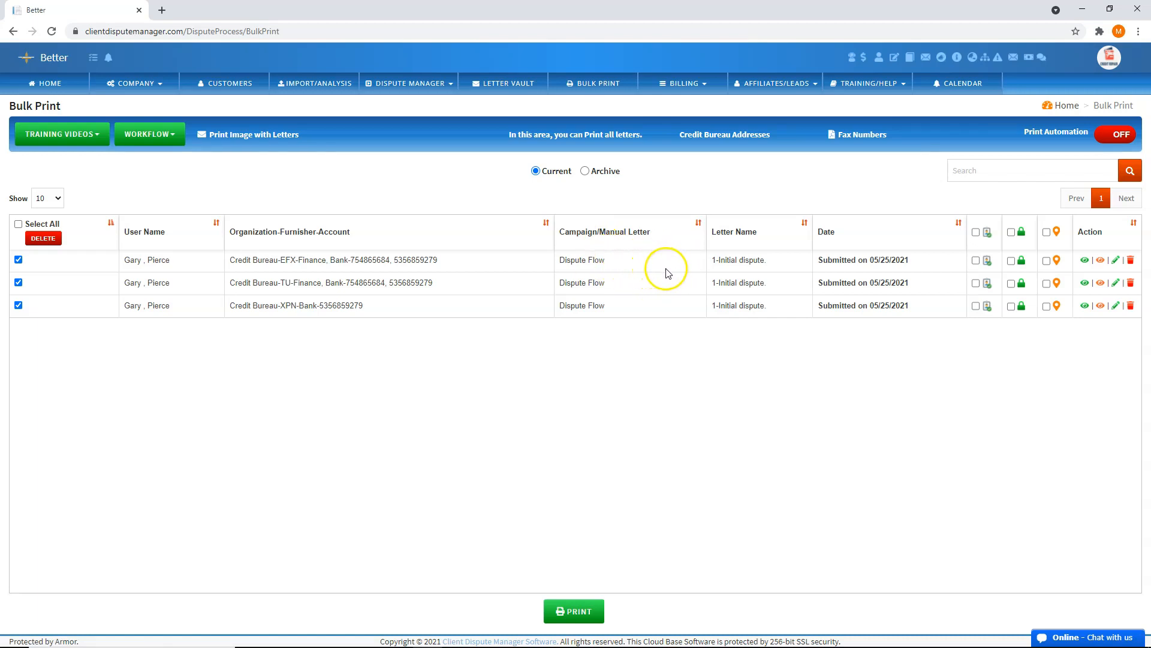
pyautogui.click(1085, 261)
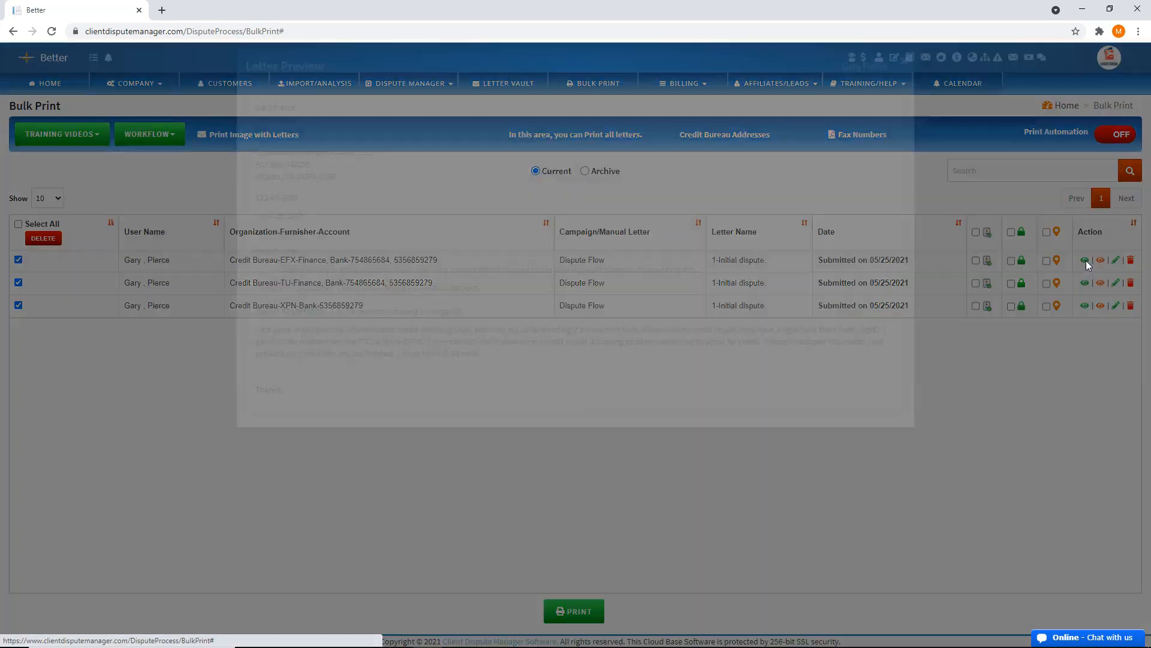
pyautogui.click(904, 62)
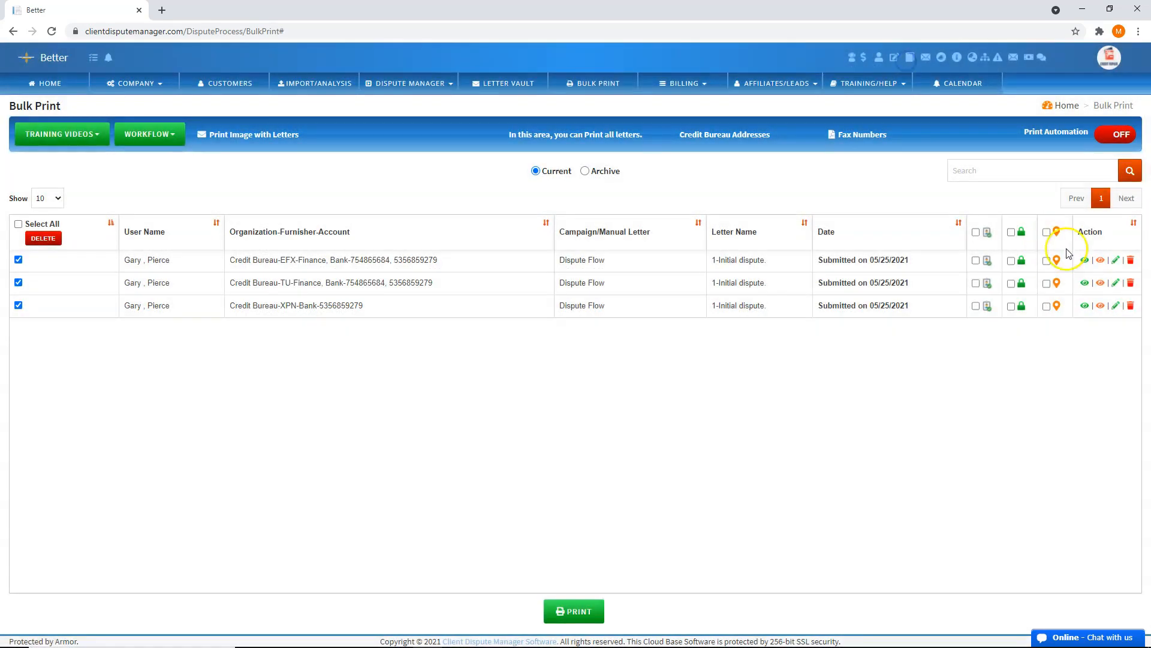
# Review the client's ID, SSN and address documents, then open the Equifax letter for editing
pyautogui.click(1101, 260)
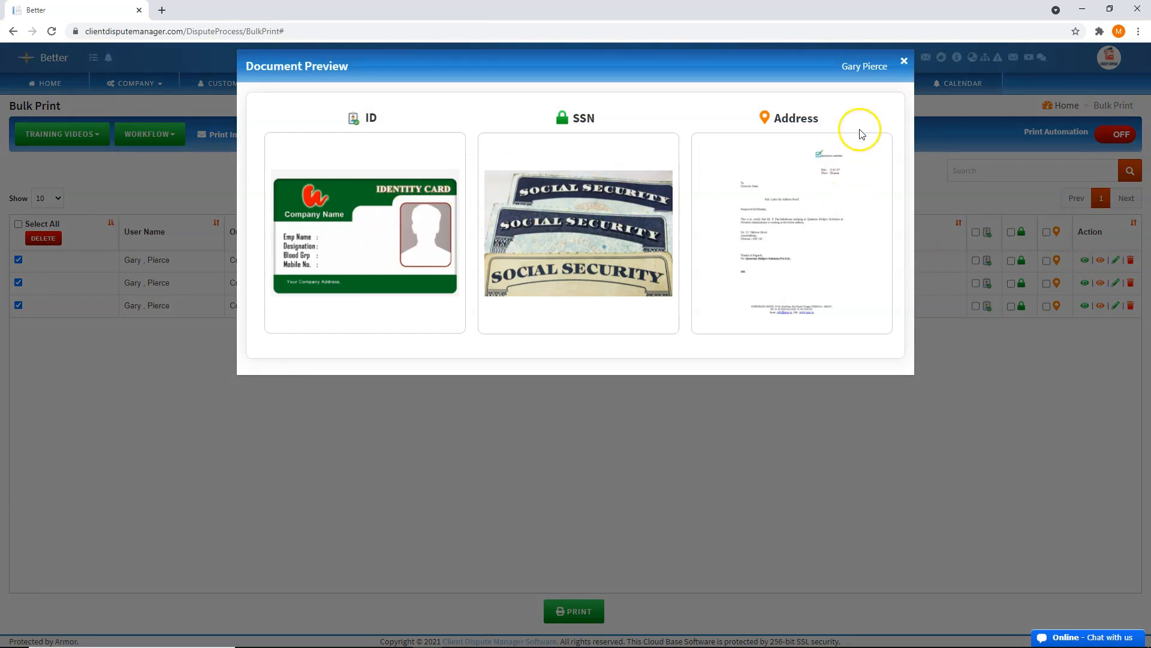
pyautogui.click(903, 61)
pyautogui.click(1115, 260)
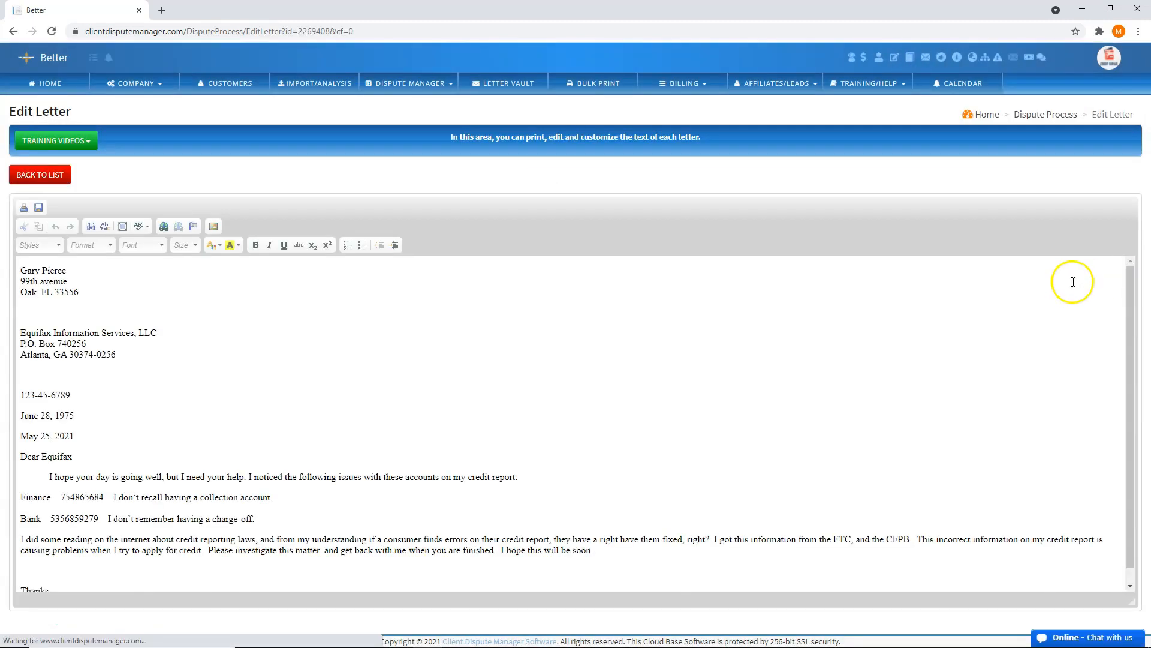
# Scroll through the Equifax letter disputing the Finance and Bank accounts
pyautogui.scroll(-1, 450, 463)
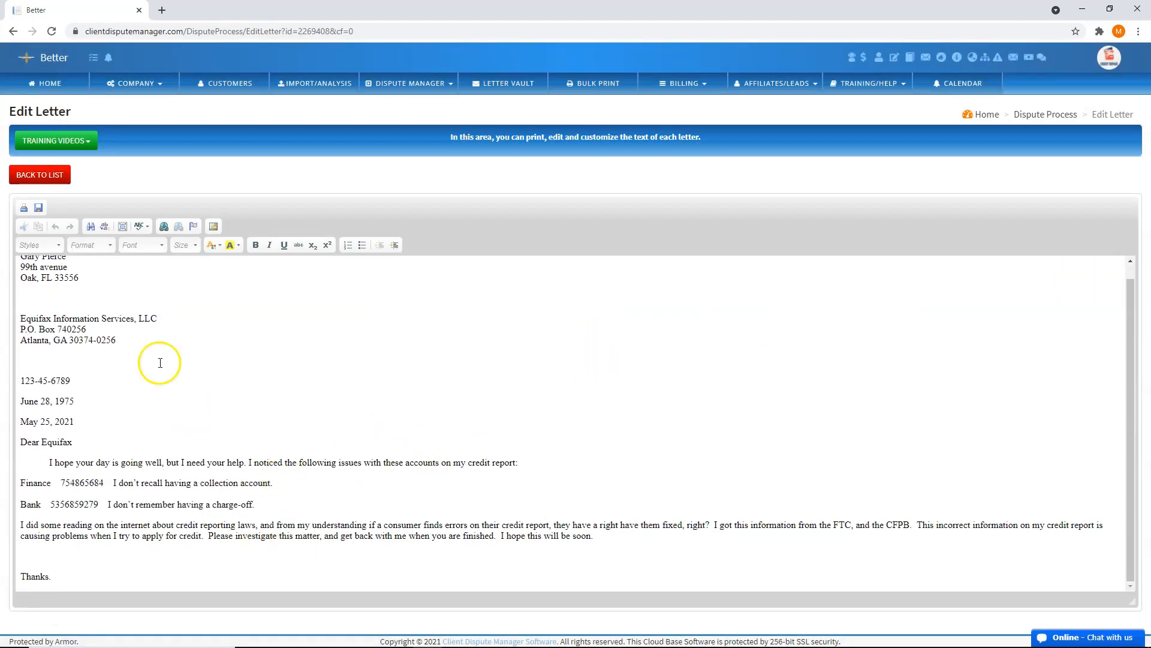
pyautogui.scroll(1, 145, 440)
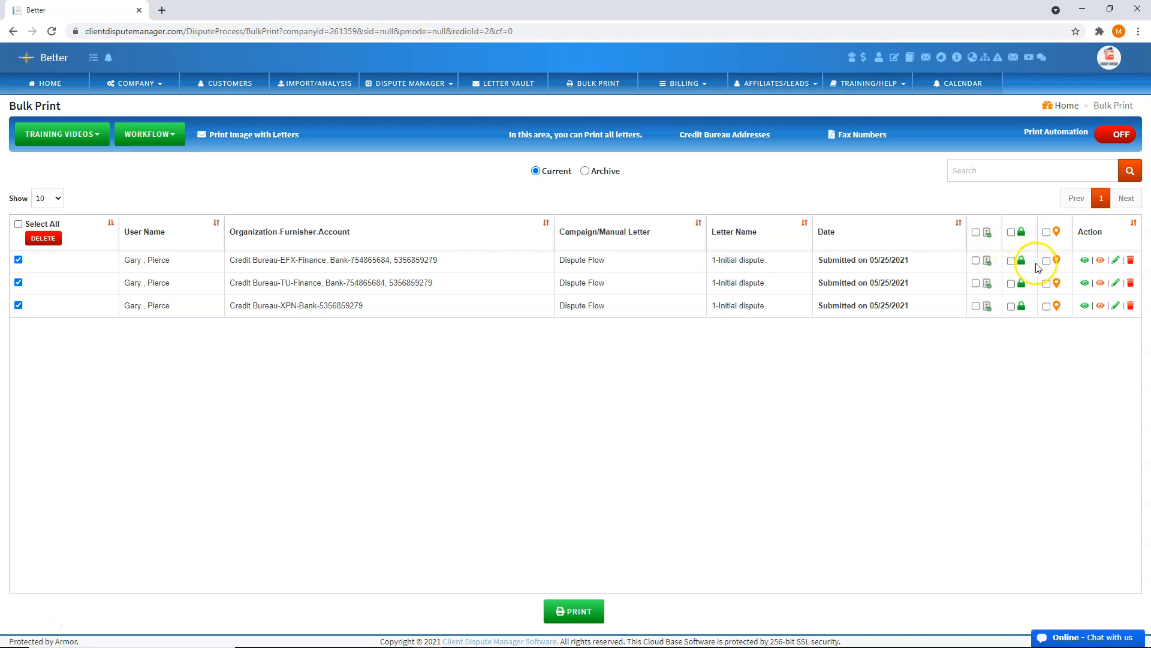
# Include the ID and SSN images with the Equifax letter and start printing
pyautogui.click(975, 261)
pyautogui.click(1011, 260)
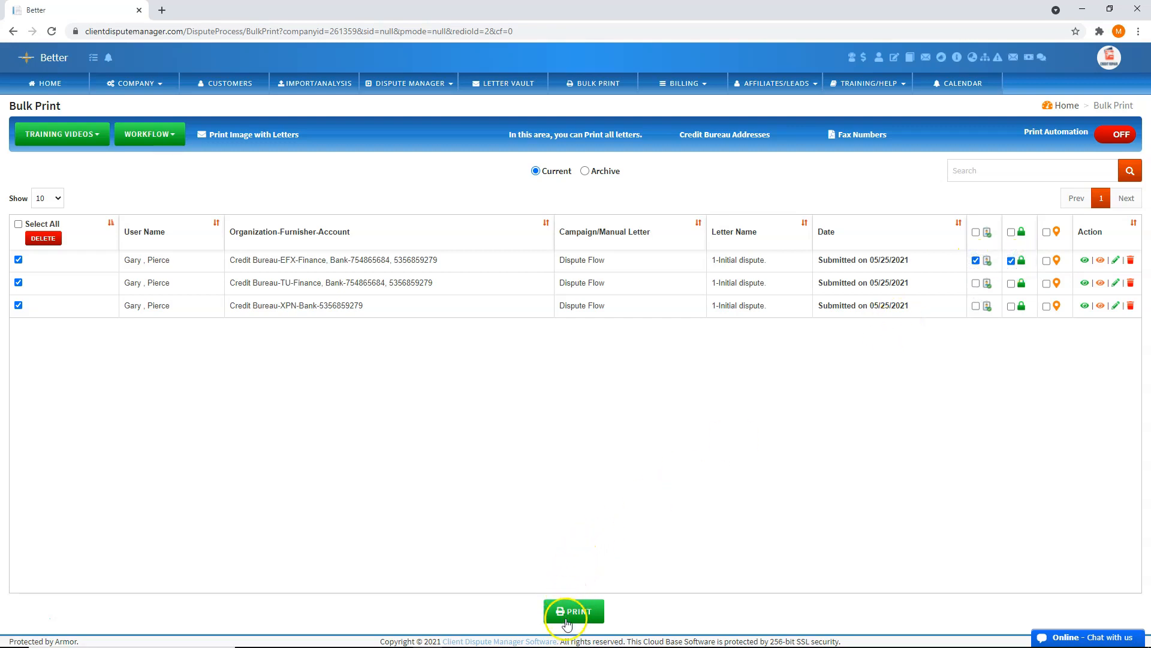
pyautogui.click(573, 611)
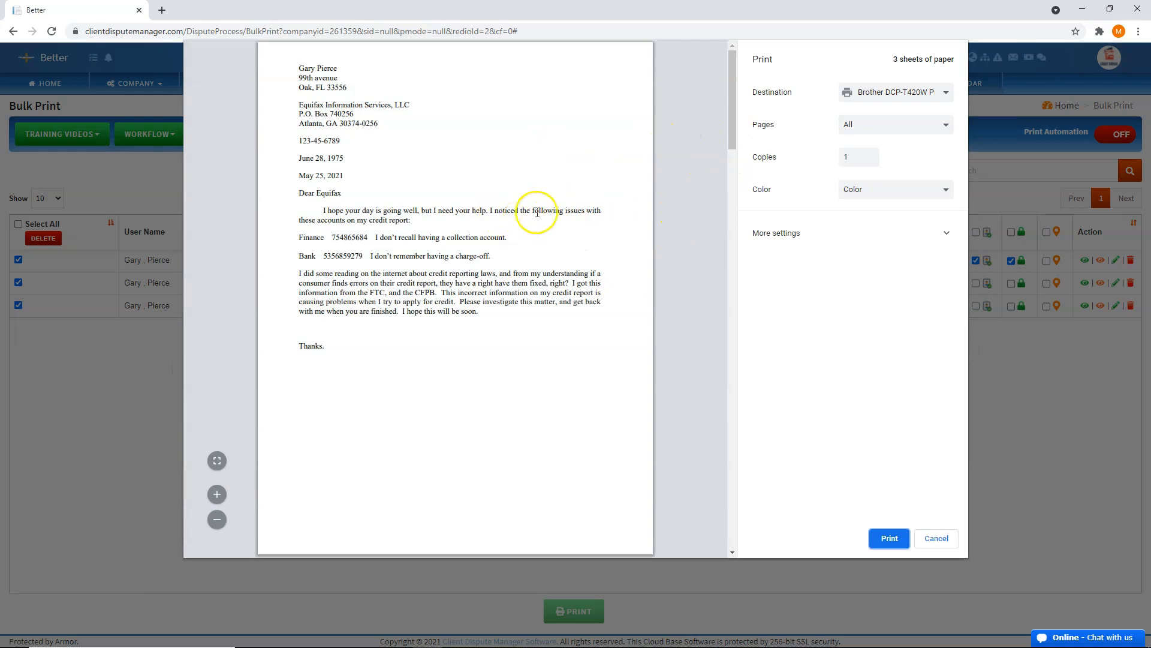
# Cancel printing after checking the preview, skip archiving, and return to the home dashboard
pyautogui.scroll(-7, 534, 240)
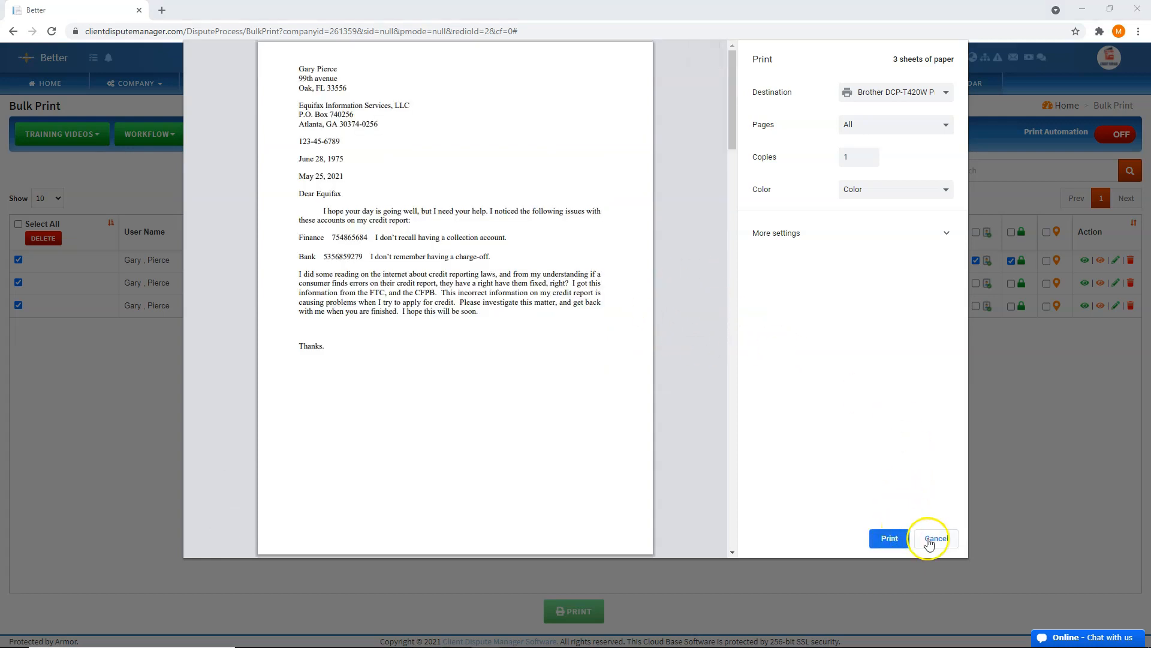
pyautogui.click(939, 538)
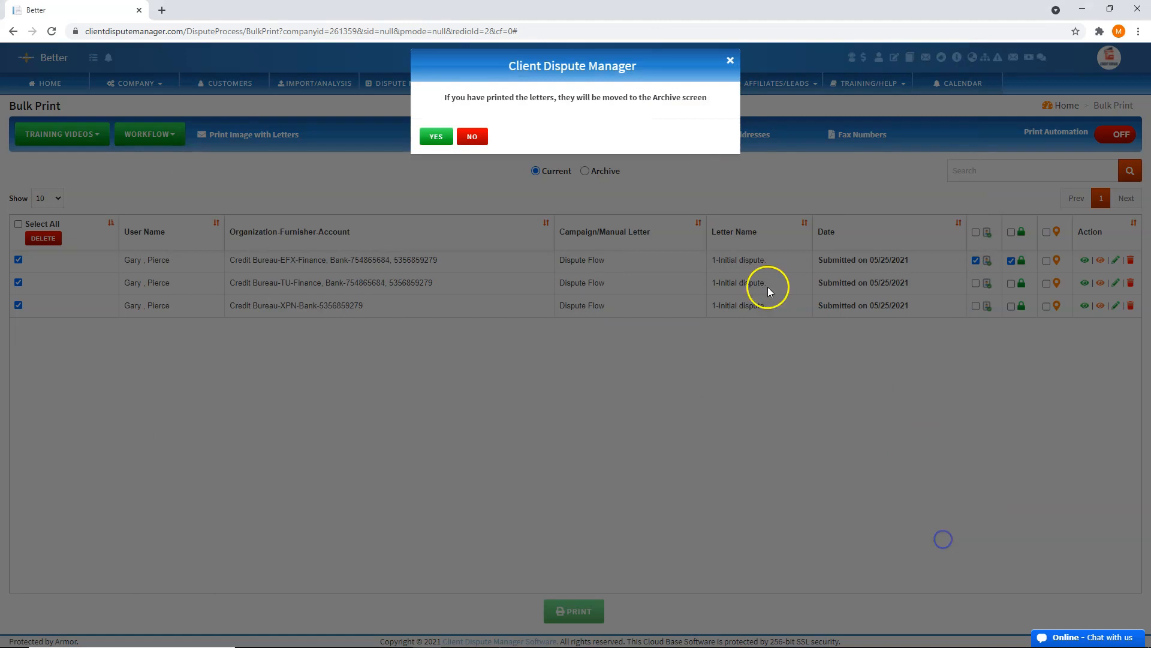
pyautogui.click(730, 60)
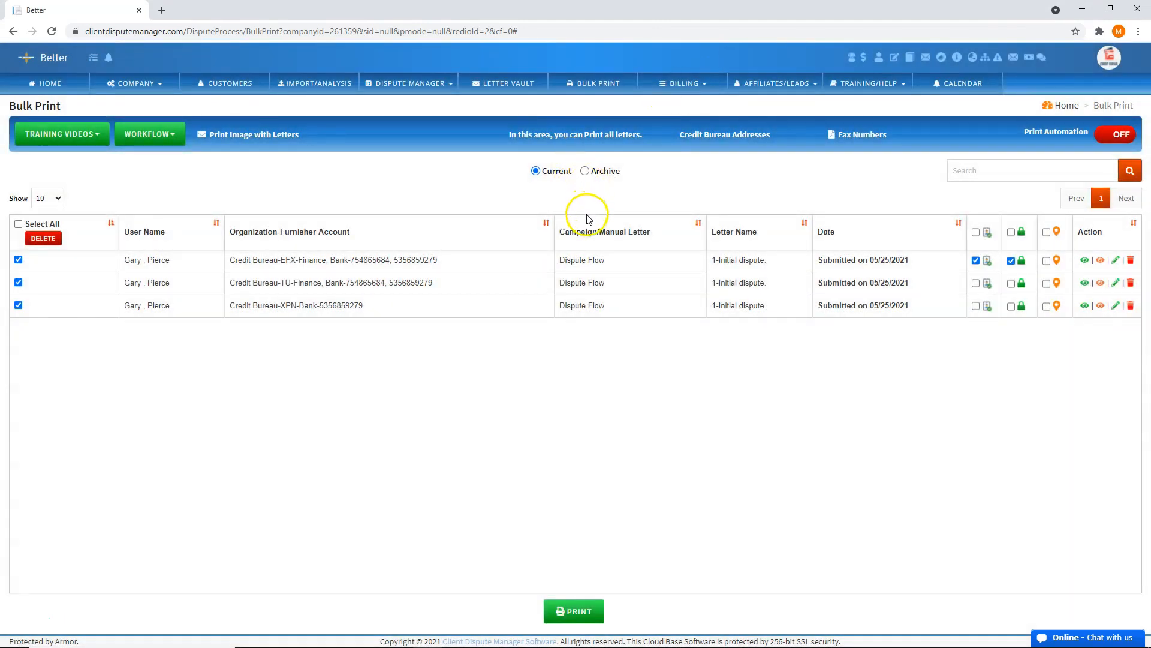
pyautogui.click(50, 85)
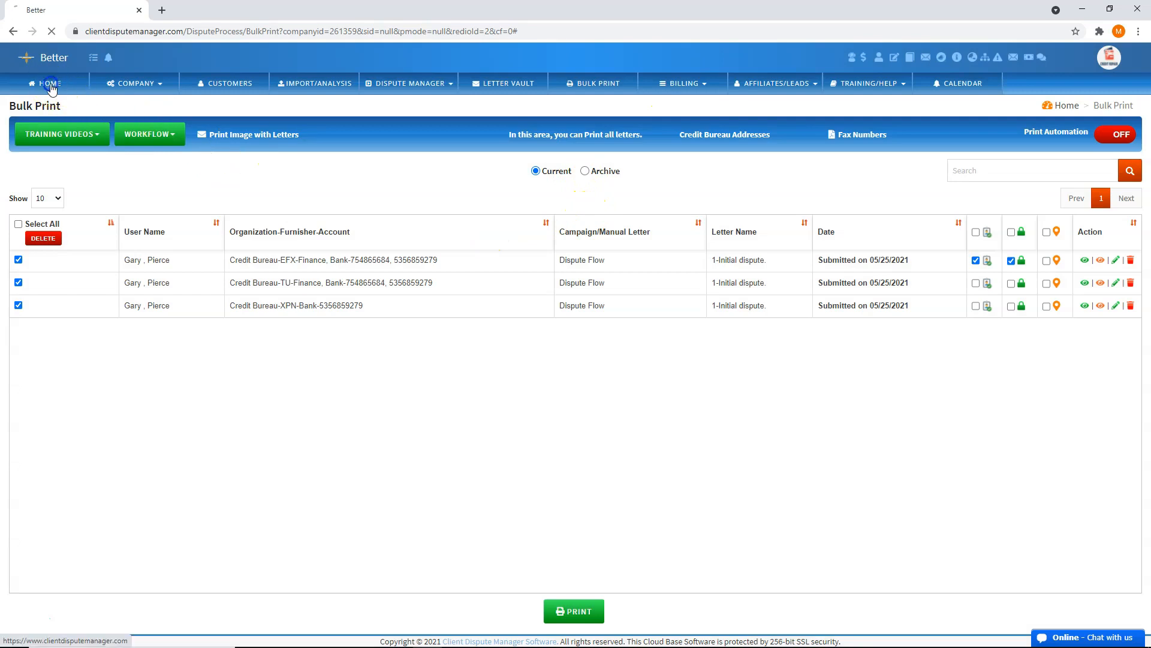